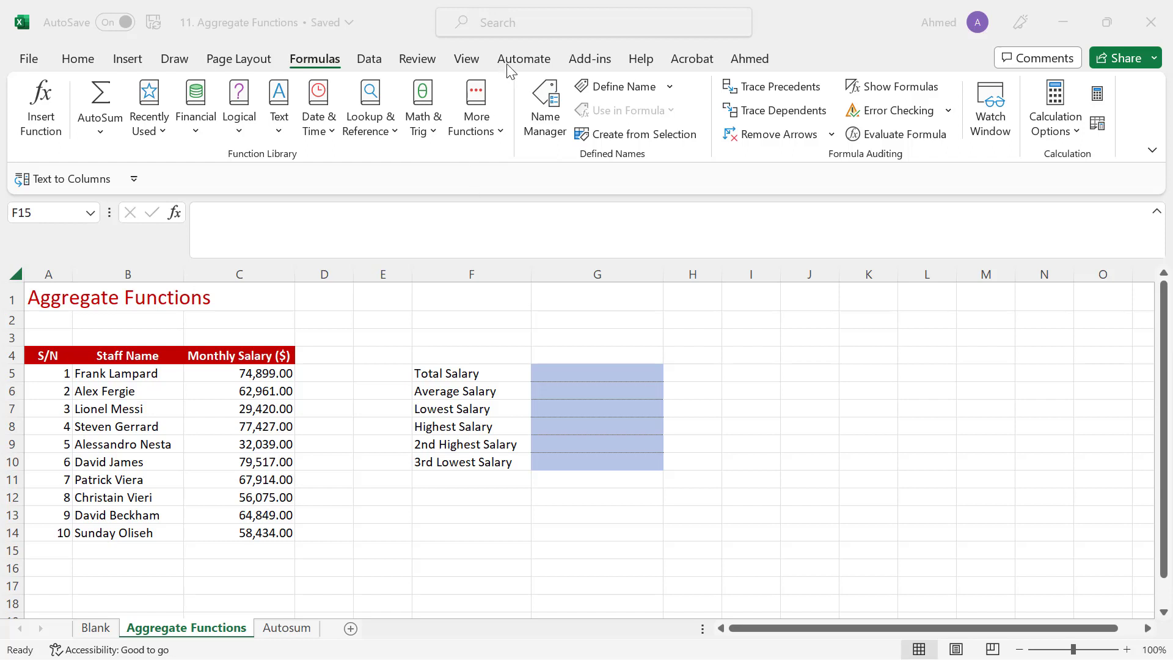
# Calculate the Total Salary in G5 by summing the monthly salaries with =SUM(C5:C14).
pyautogui.moveTo(33, 354); pyautogui.dragTo(245, 533)
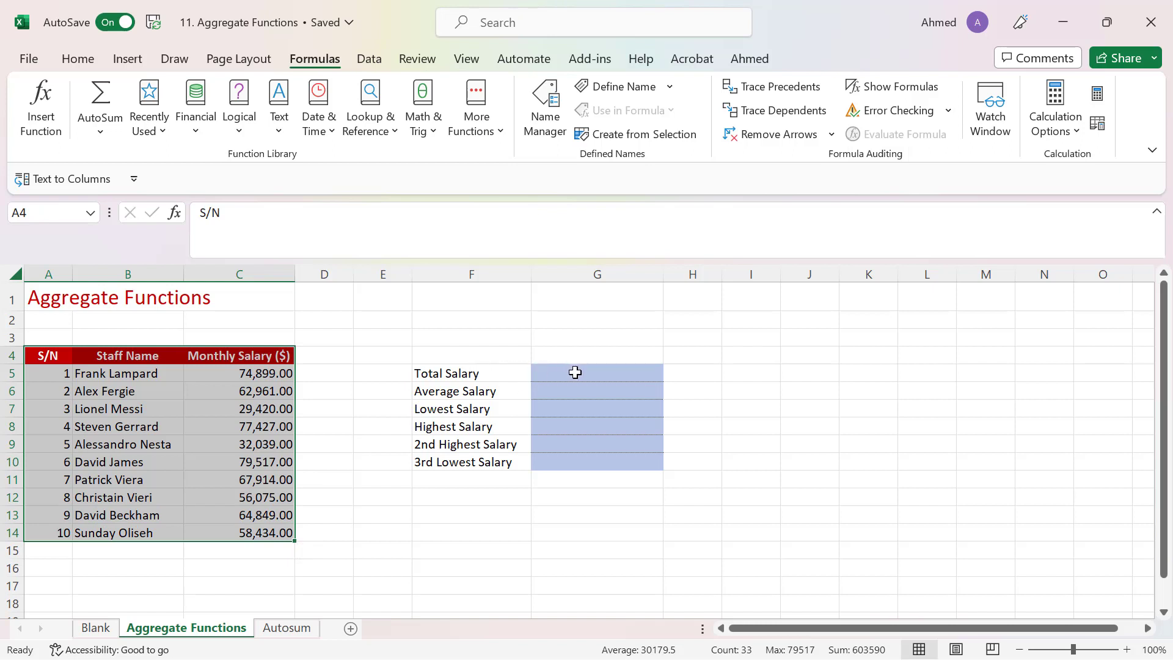
pyautogui.moveTo(575, 372); pyautogui.dragTo(575, 460)
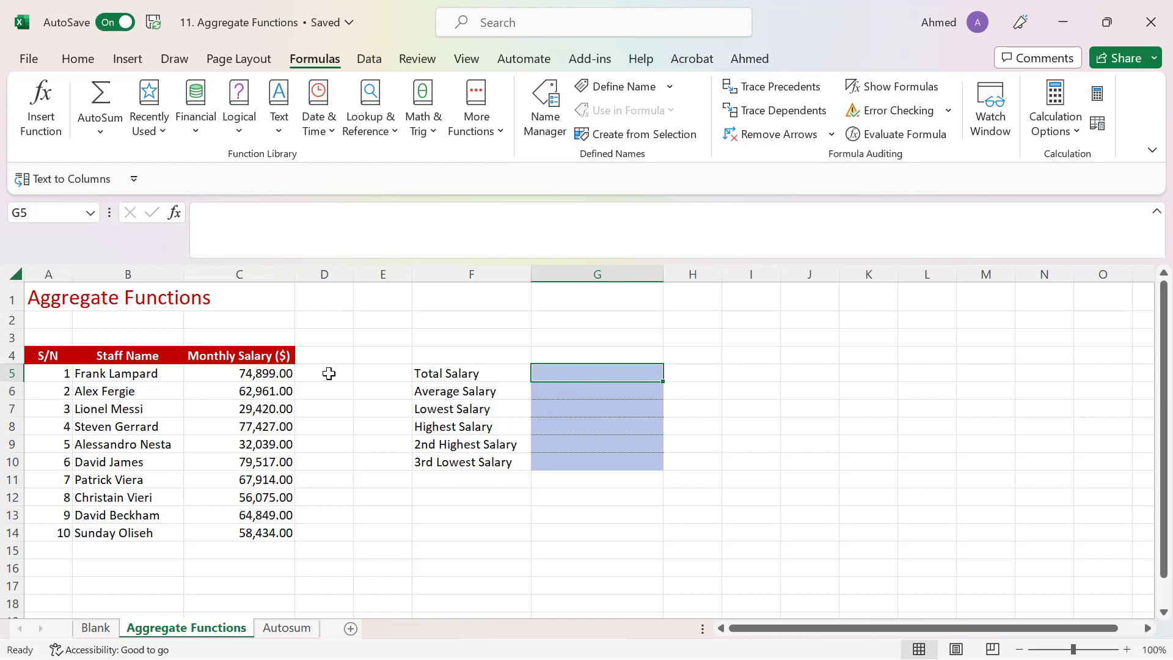
pyautogui.moveTo(275, 373); pyautogui.dragTo(281, 533)
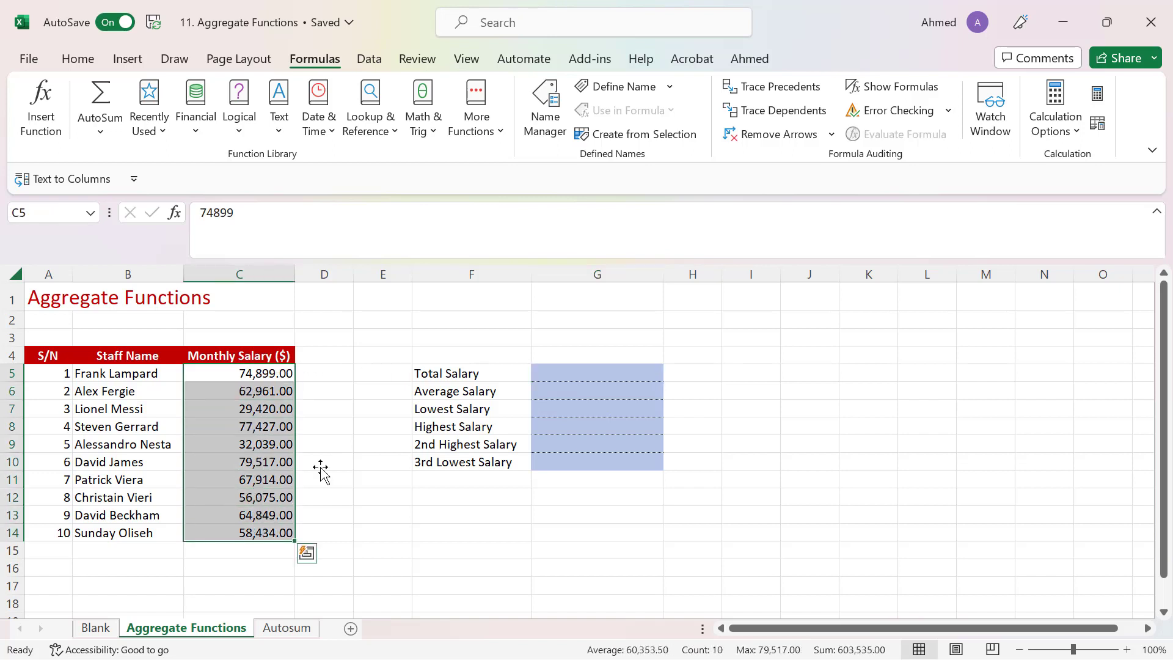
pyautogui.click(586, 379)
pyautogui.write('=')
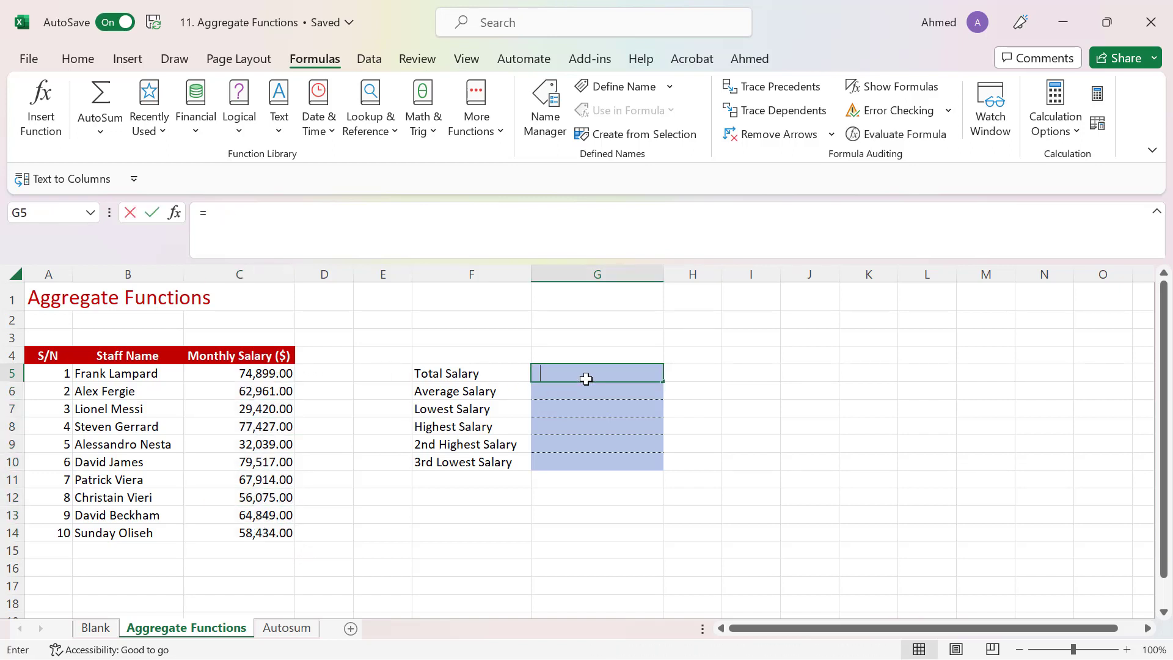
pyautogui.write('sum')
pyautogui.press('Tab')
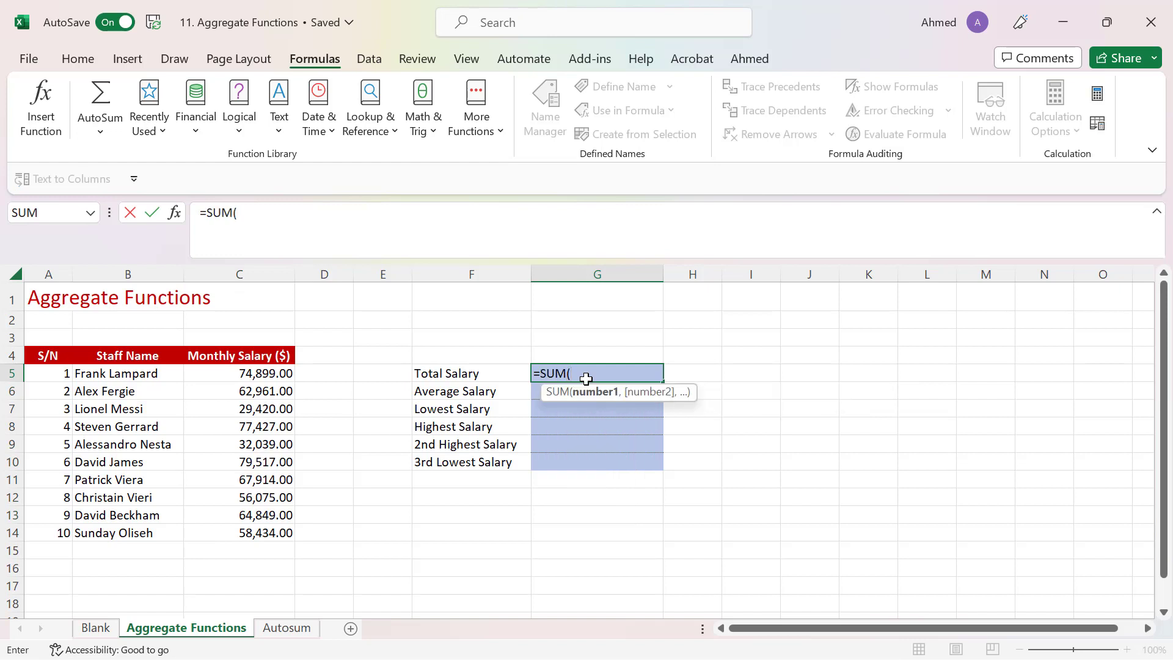
pyautogui.moveTo(275, 373); pyautogui.dragTo(266, 529)
pyautogui.write(')')
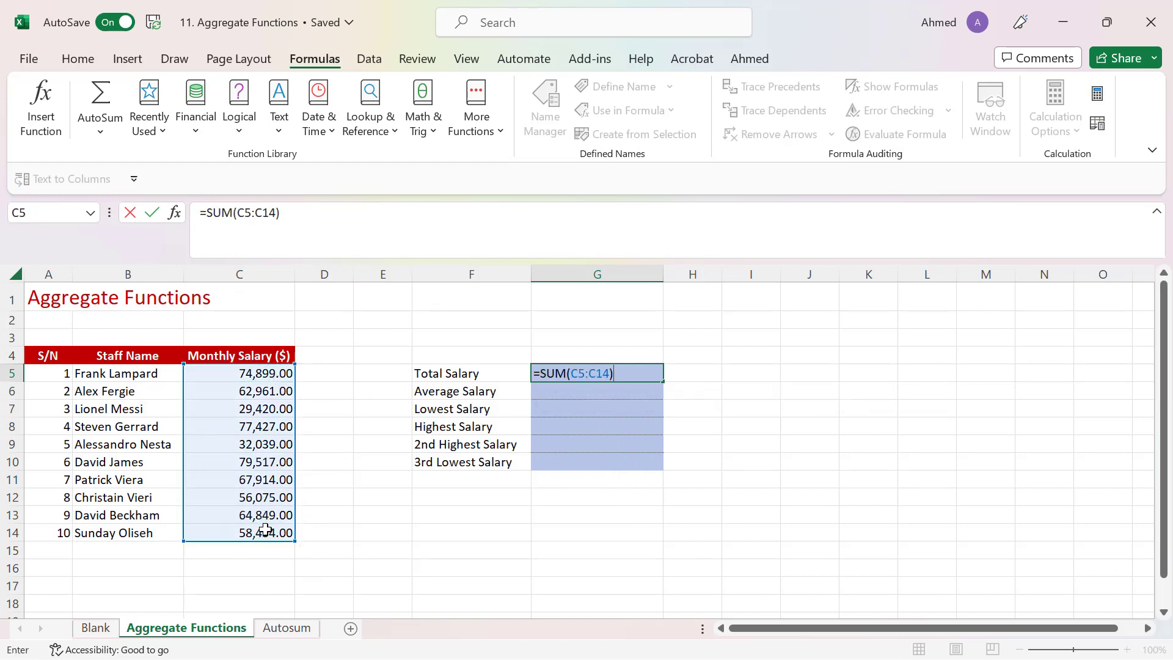
pyautogui.press('Return')
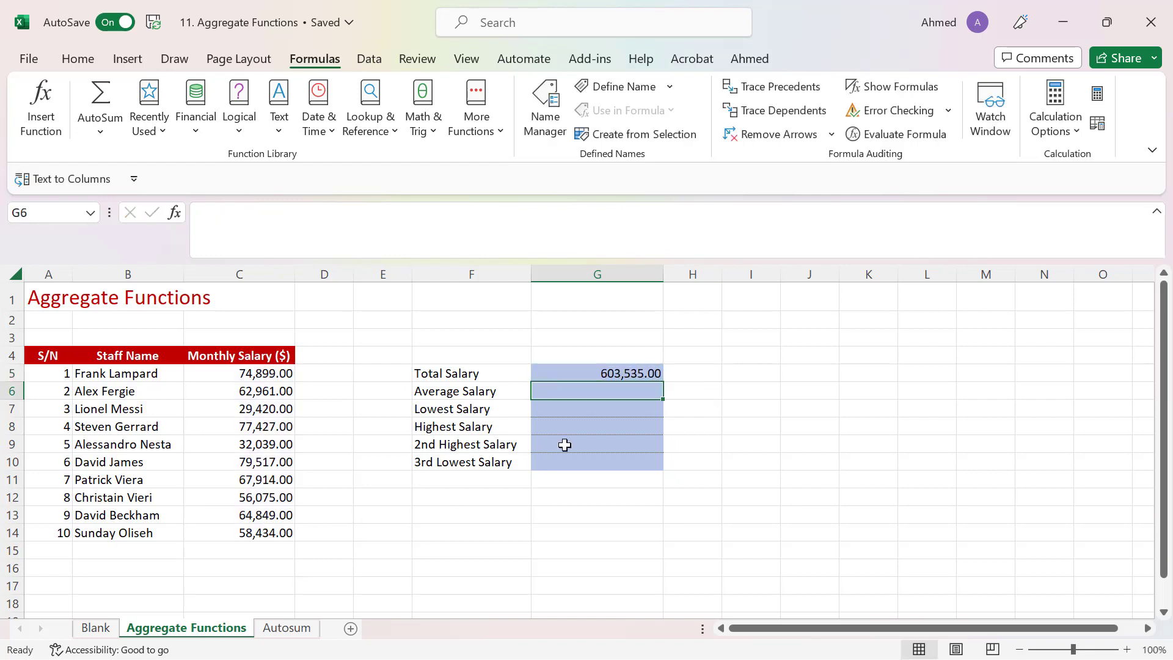
pyautogui.click(628, 373)
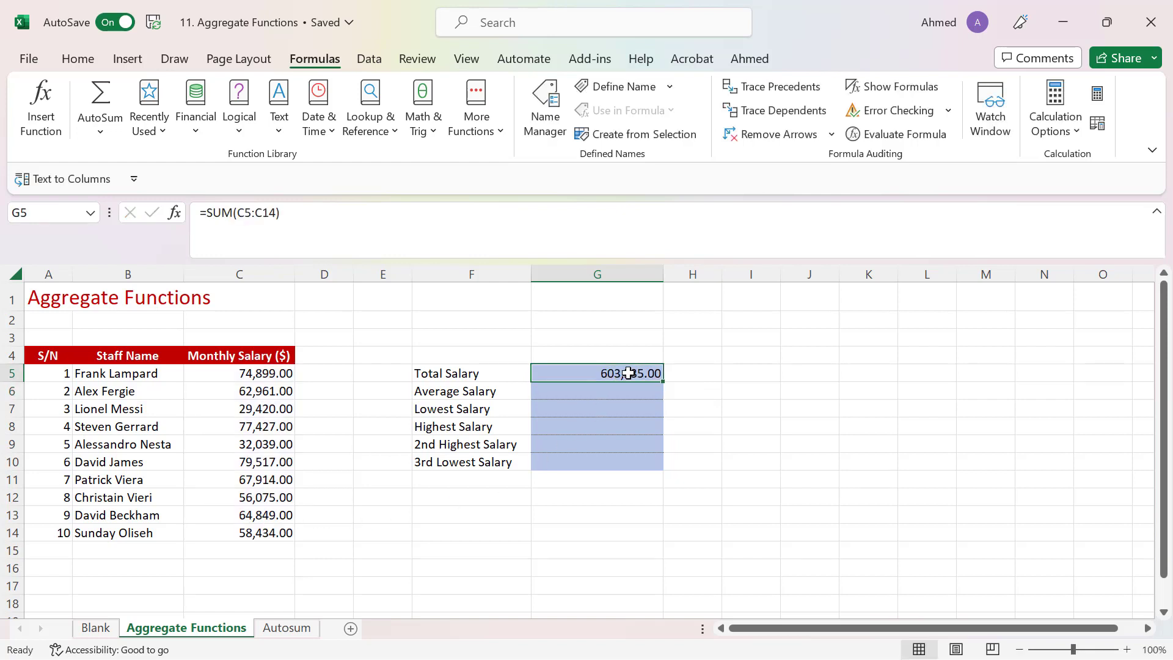
# Calculate the Average Salary in G6 by dividing the total salary by 10 with =G5/10.
pyautogui.click(595, 392)
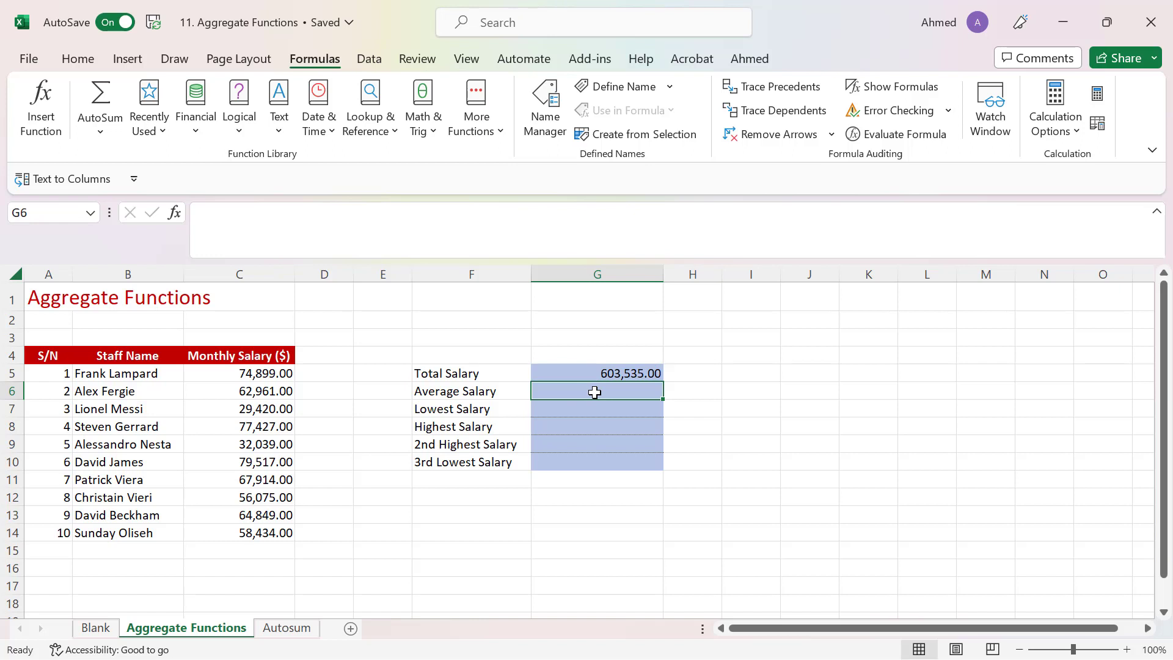
pyautogui.click(259, 379)
pyautogui.moveTo(259, 380); pyautogui.dragTo(255, 533)
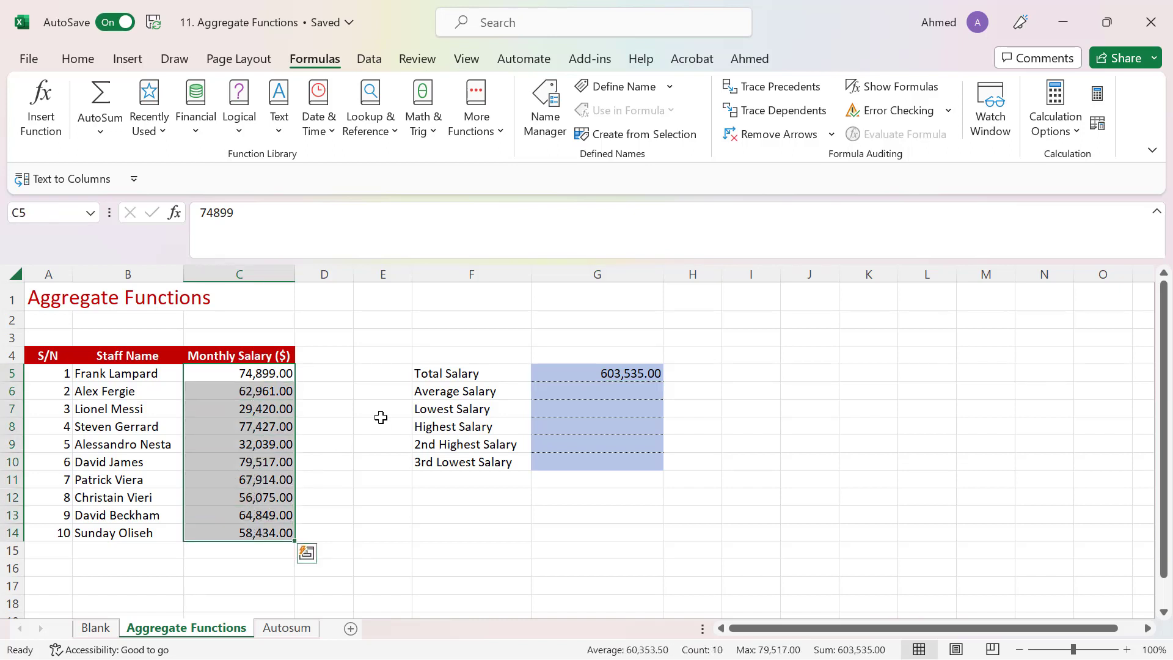
pyautogui.click(608, 374)
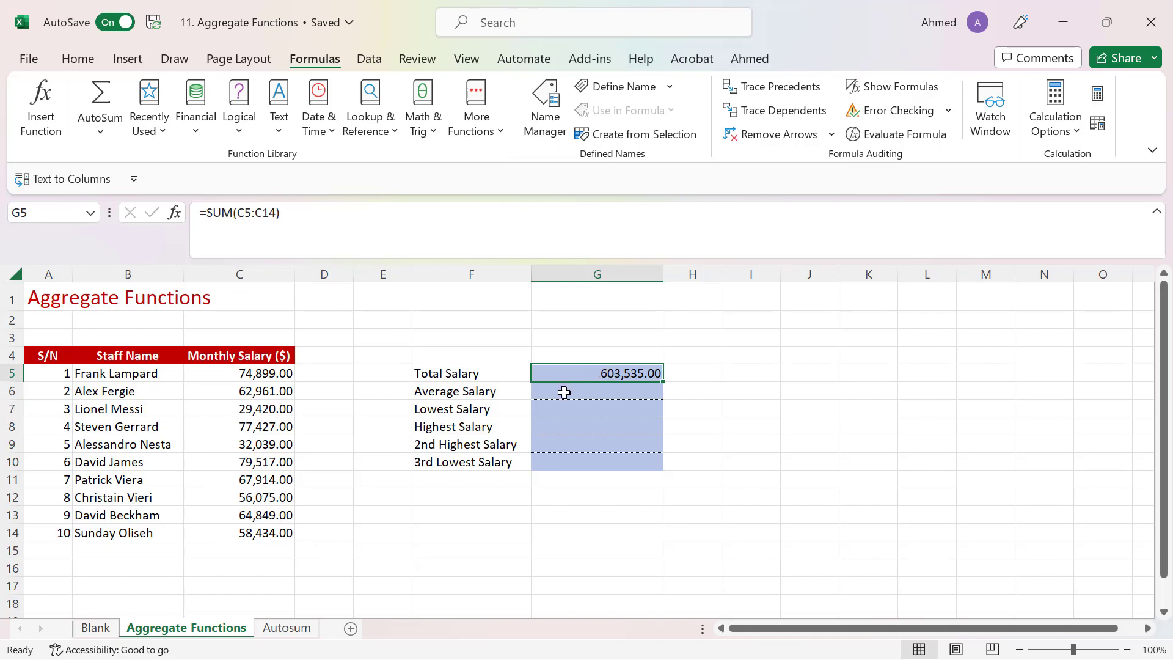
pyautogui.press('Return')
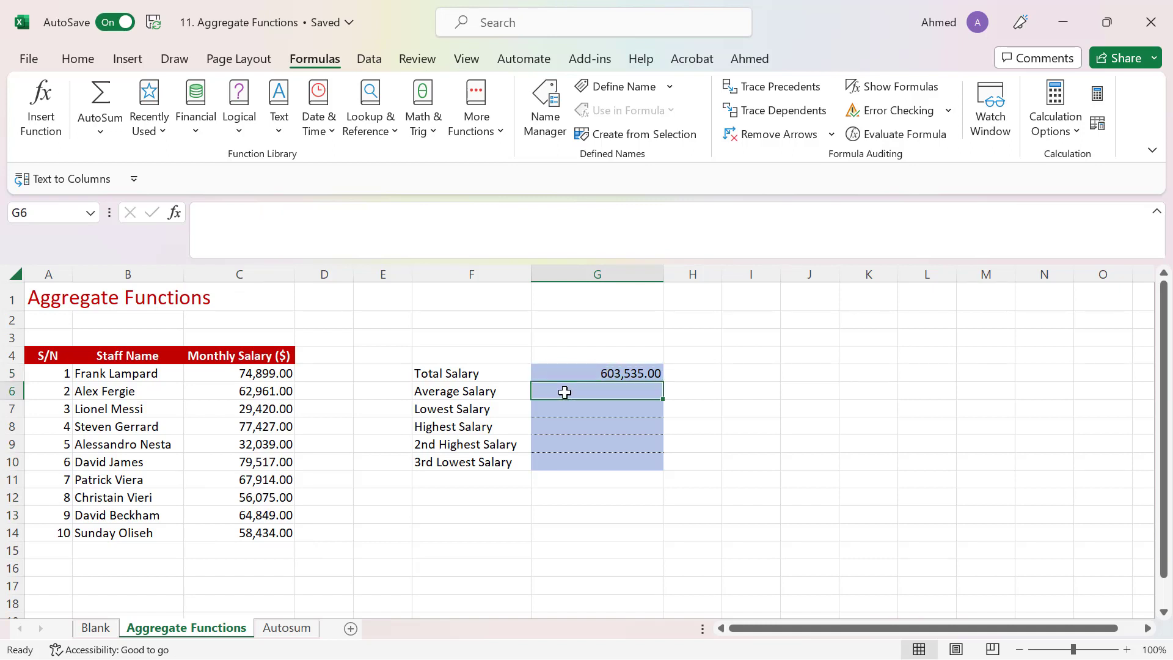
pyautogui.write('=')
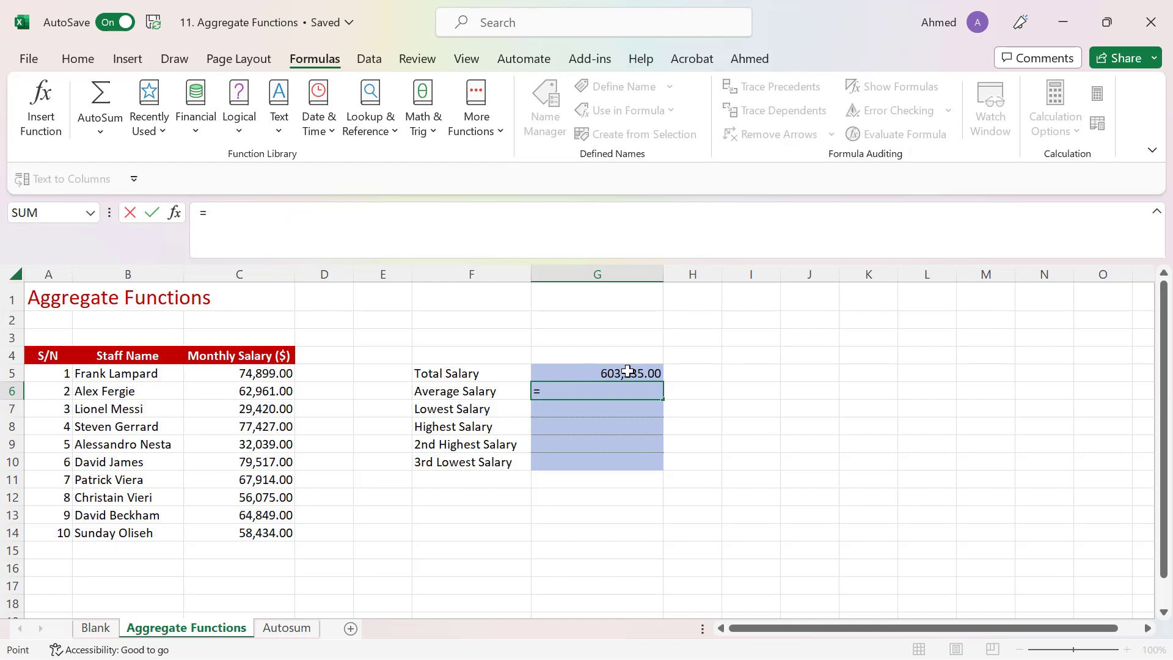
pyautogui.click(628, 371)
pyautogui.write('/10')
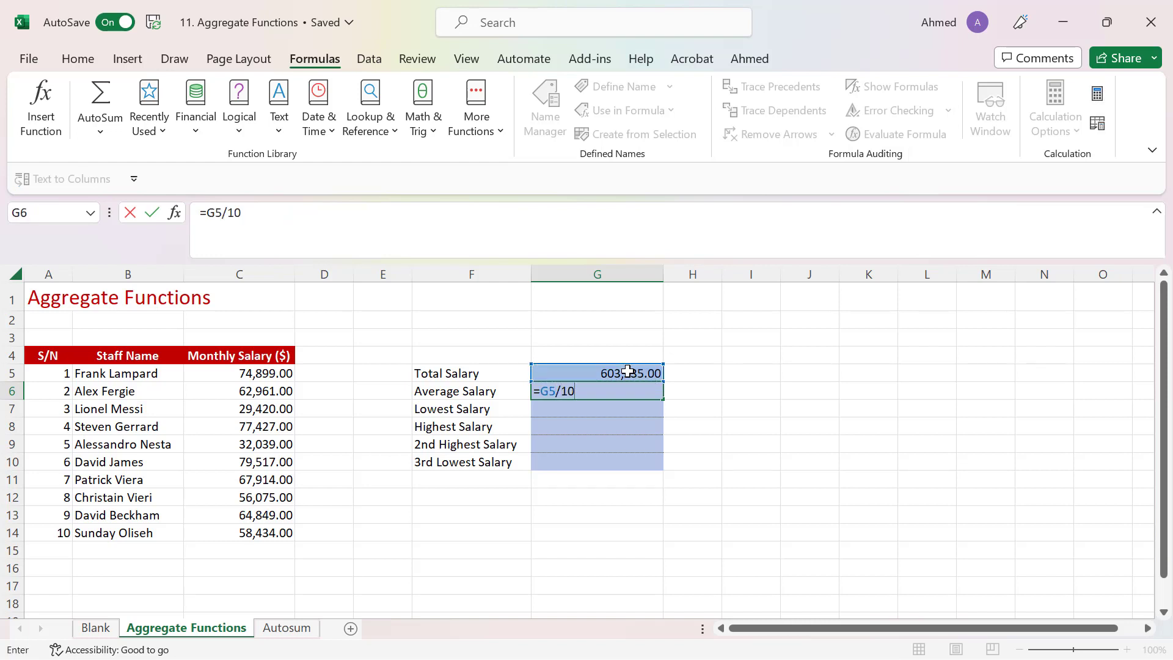
pyautogui.press('Return')
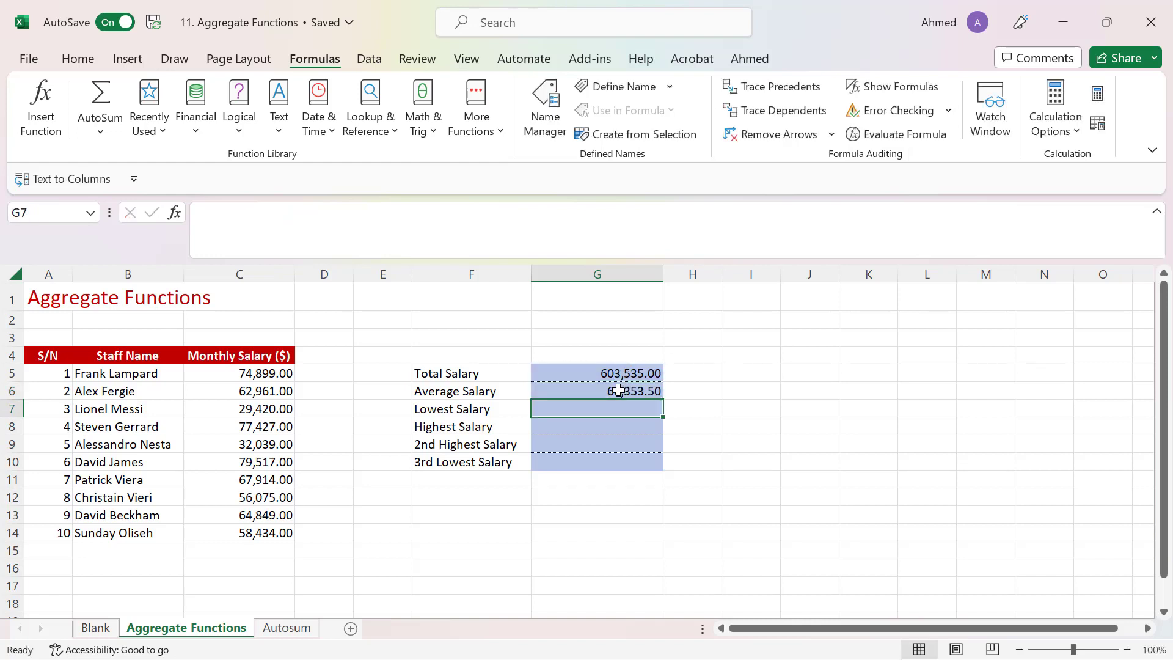
pyautogui.click(625, 391)
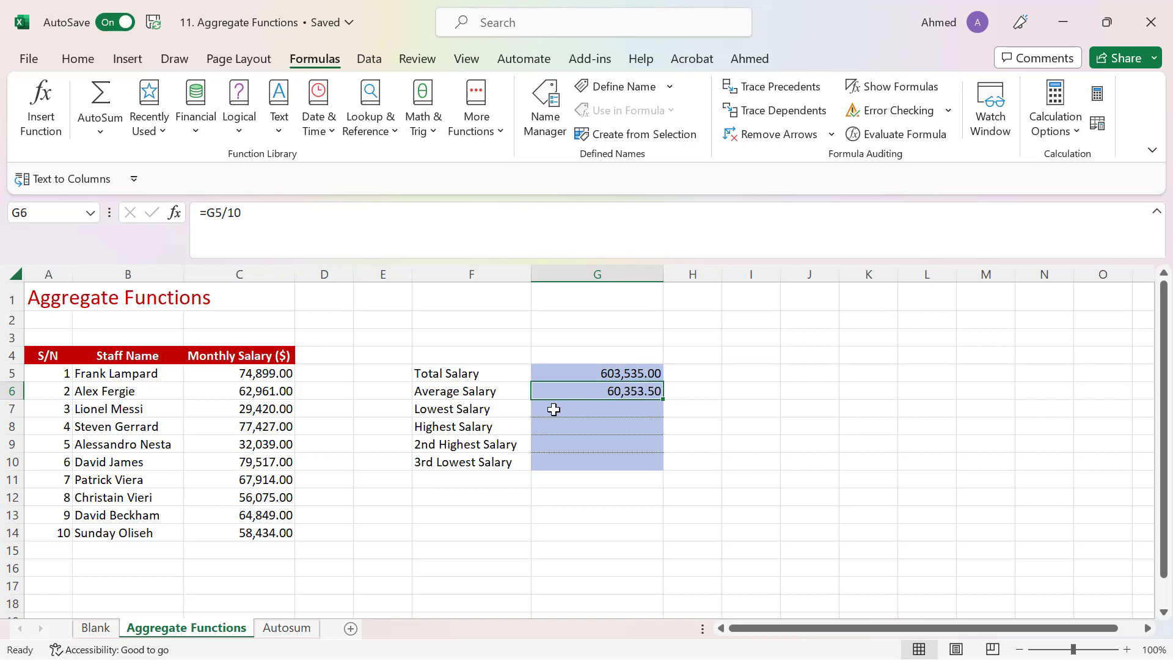
# Find the smallest amount in the Monthly Salary column and enter it as the fixed value 29420 for Lowest Salary in G7.
pyautogui.click(605, 410)
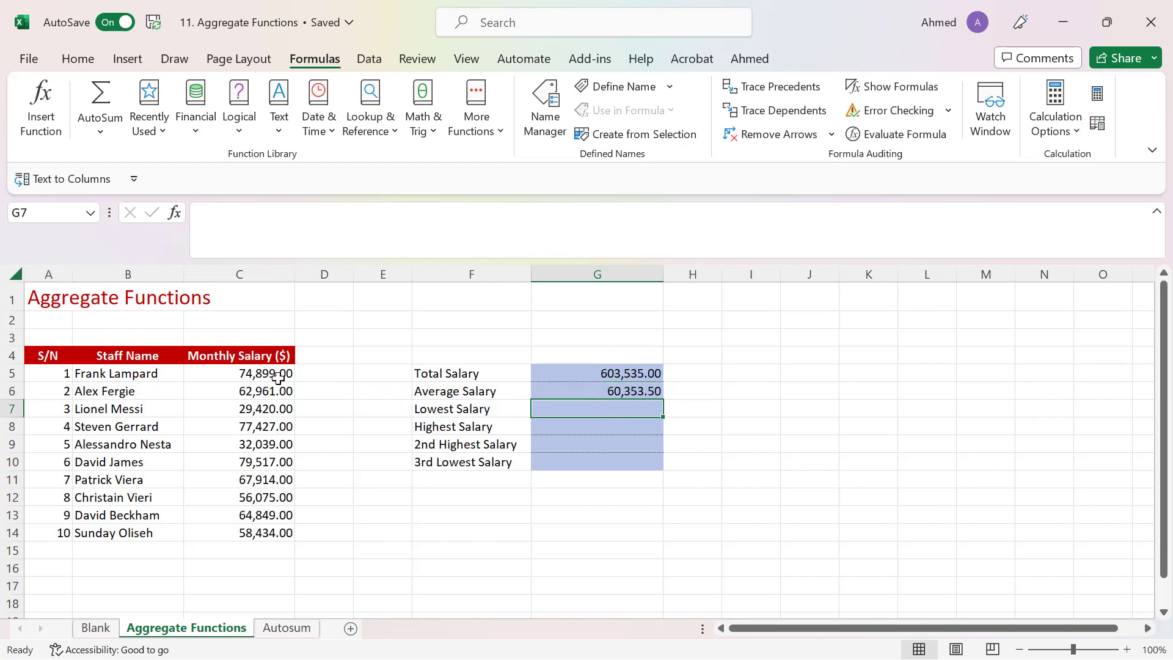
pyautogui.moveTo(269, 374); pyautogui.dragTo(265, 532)
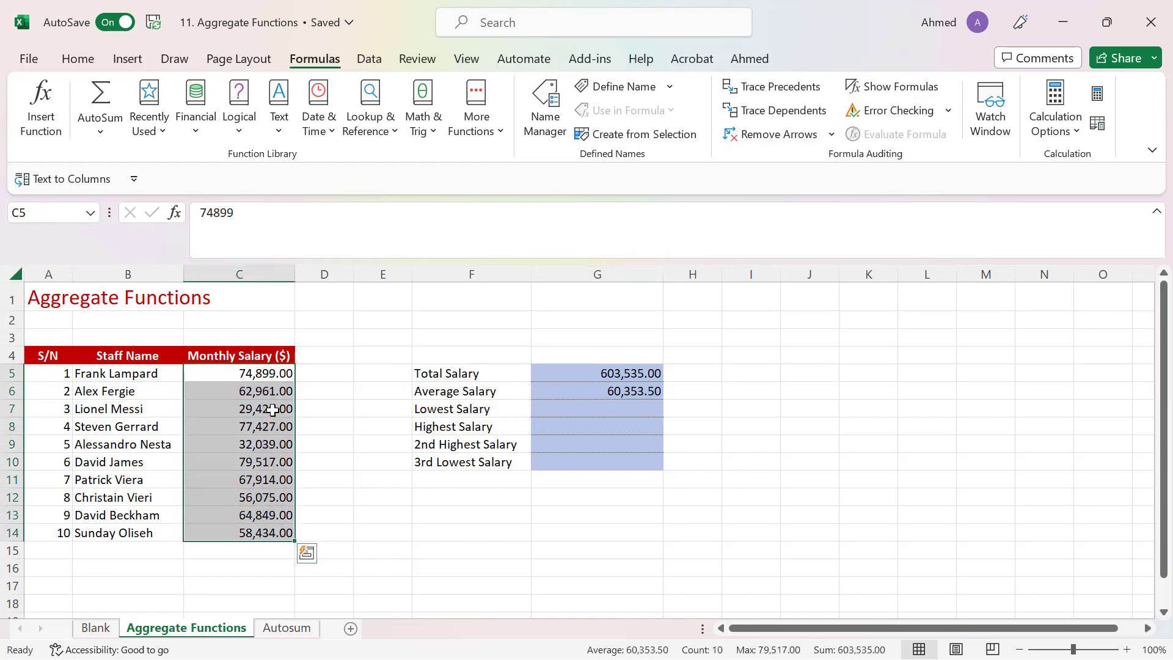
pyautogui.click(255, 410)
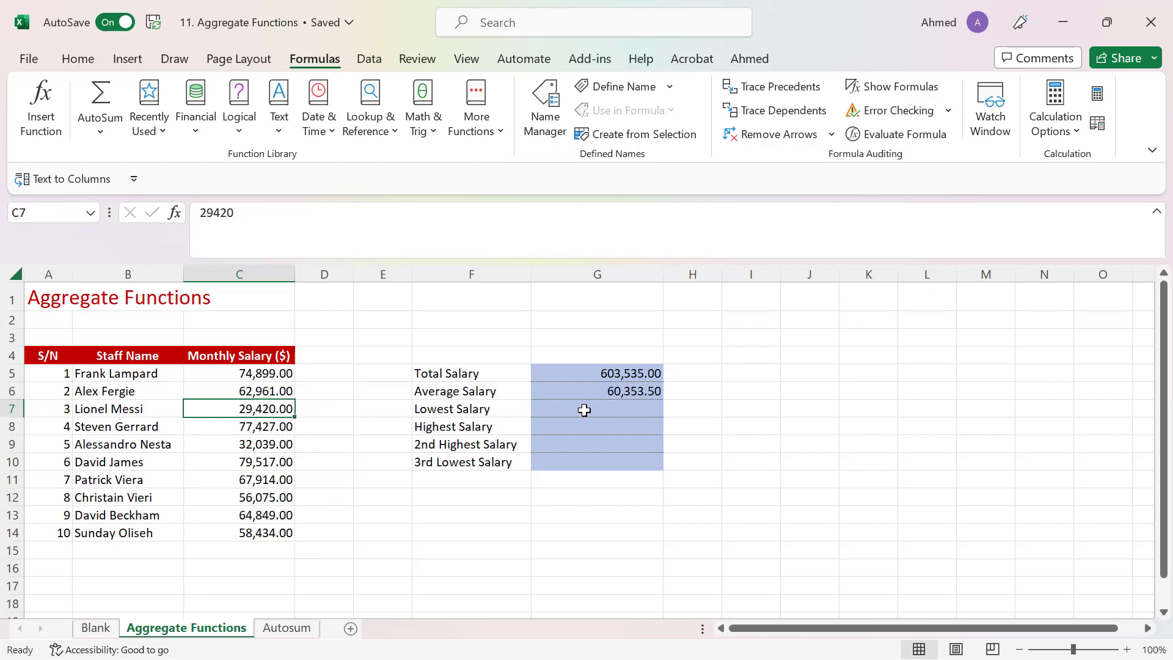
pyautogui.click(620, 408)
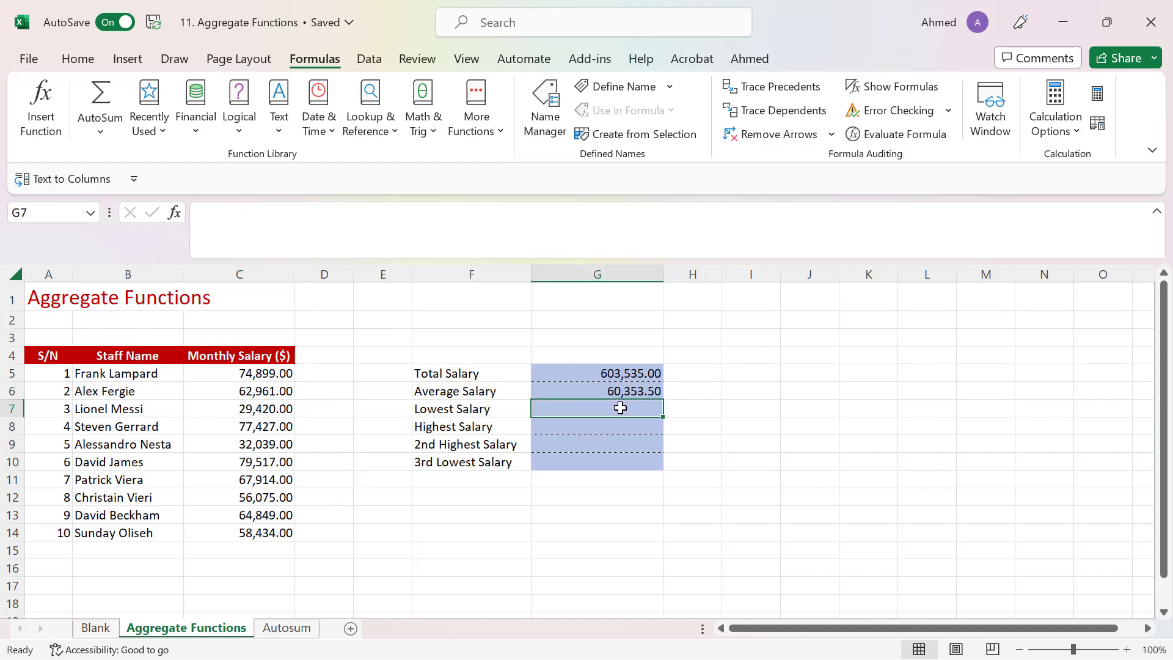
pyautogui.write('29')
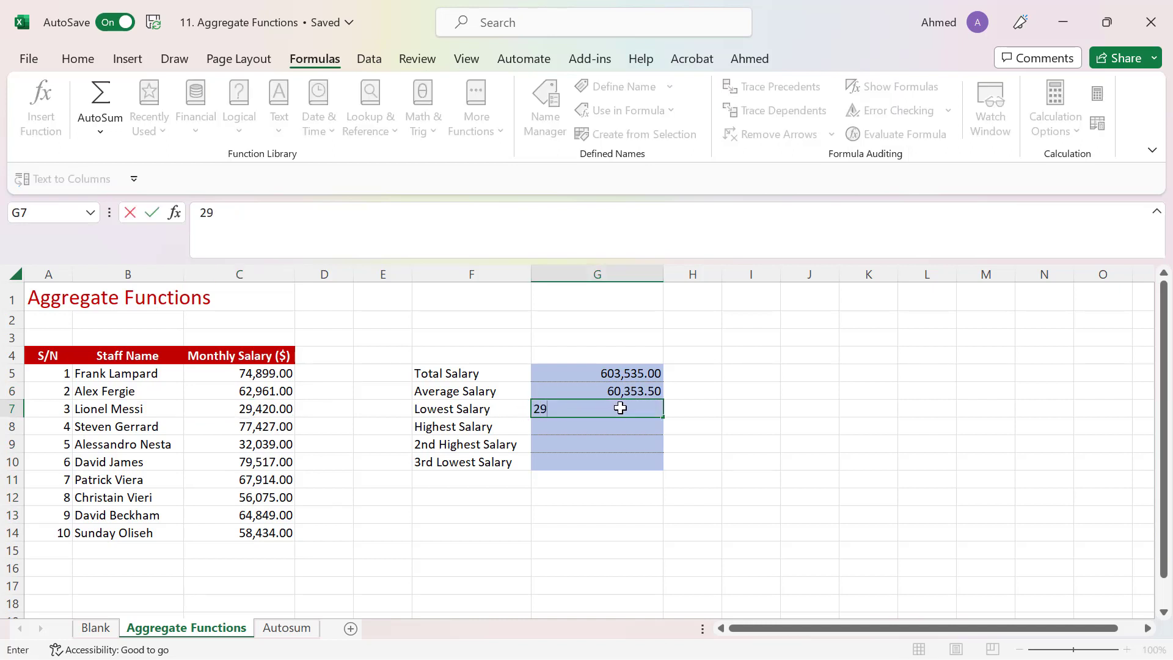
pyautogui.write('420')
pyautogui.press('Return')
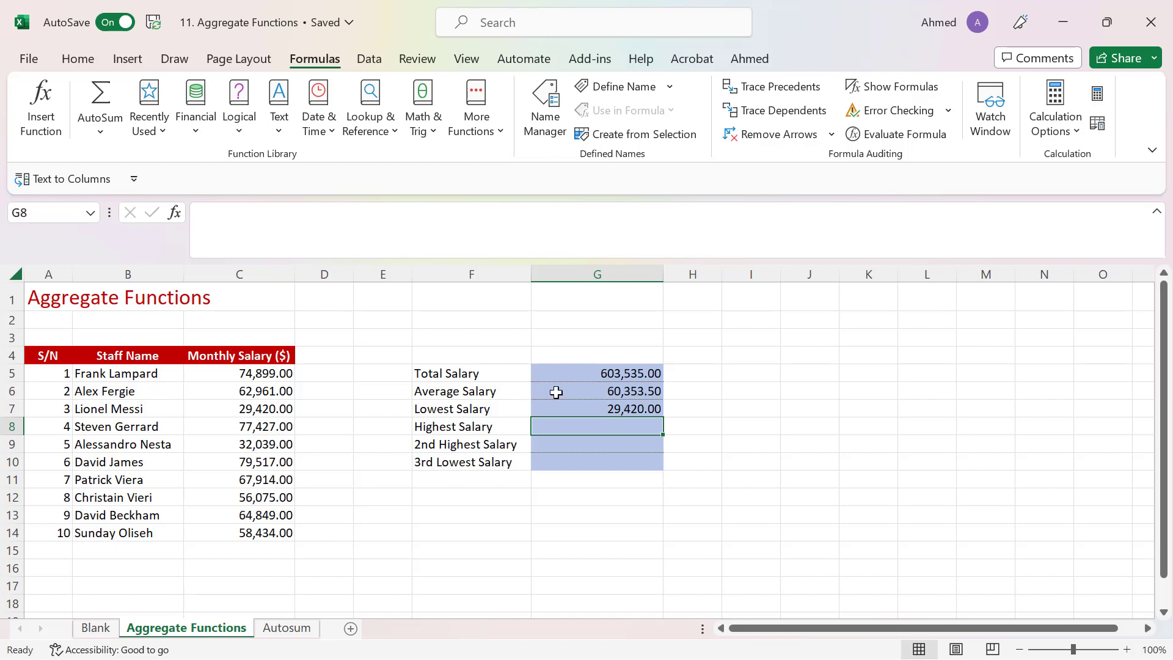
# Review the formulas in G5 and G6, and clear the monthly salary in C8 to test them.
pyautogui.keyDown('ctrl'); pyautogui.click(617, 393); pyautogui.keyUp('ctrl')
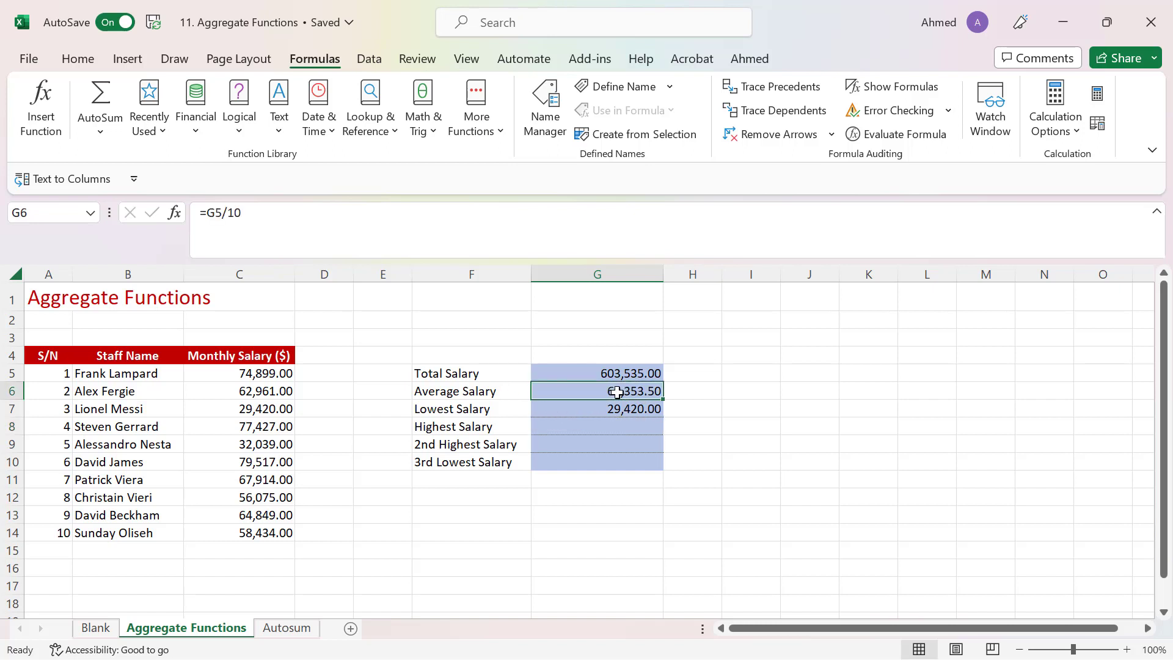
pyautogui.keyDown('ctrl'); pyautogui.click(642, 372); pyautogui.keyUp('ctrl')
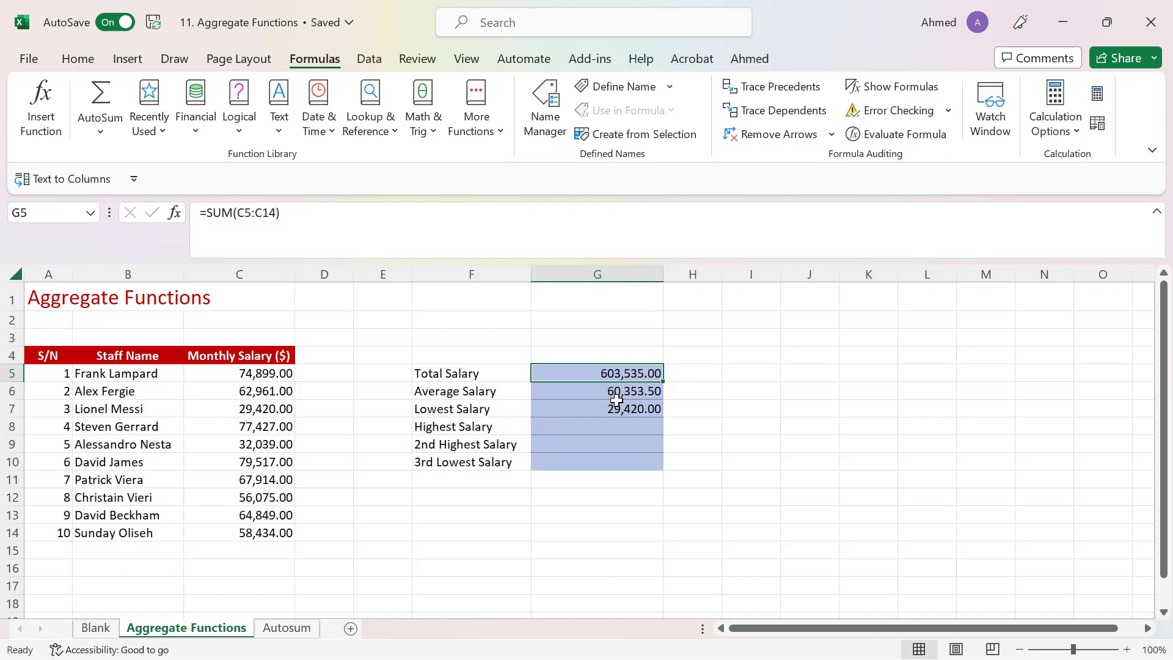
pyautogui.keyDown('ctrl'); pyautogui.click(623, 395); pyautogui.keyUp('ctrl')
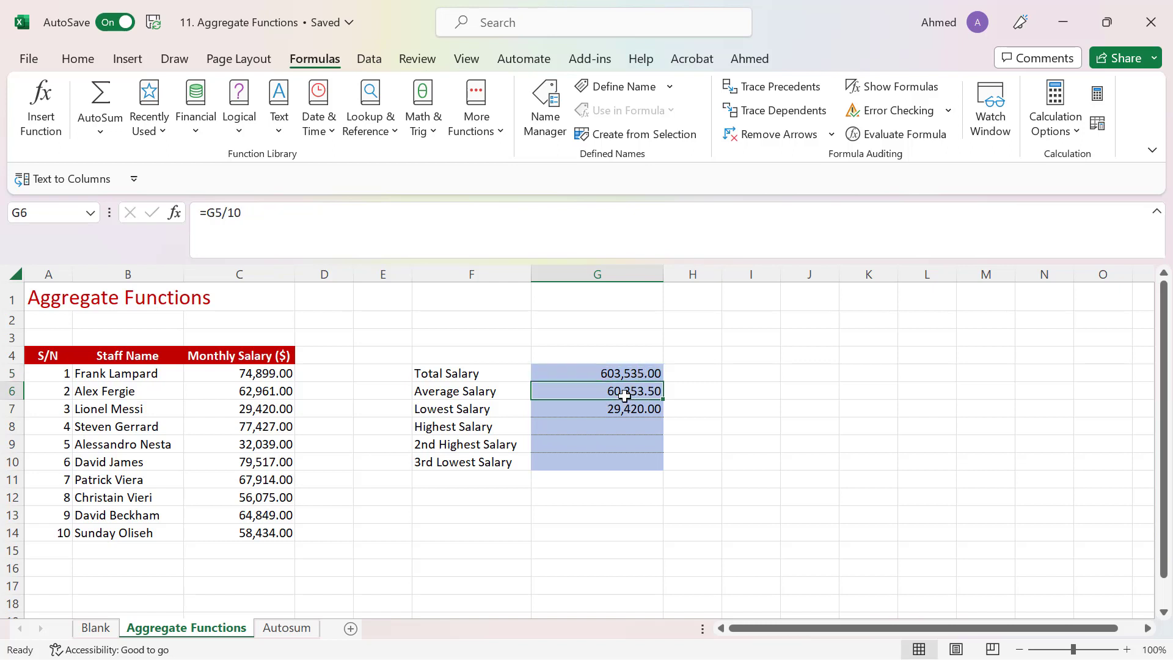
pyautogui.click(249, 425)
pyautogui.press('Delete')
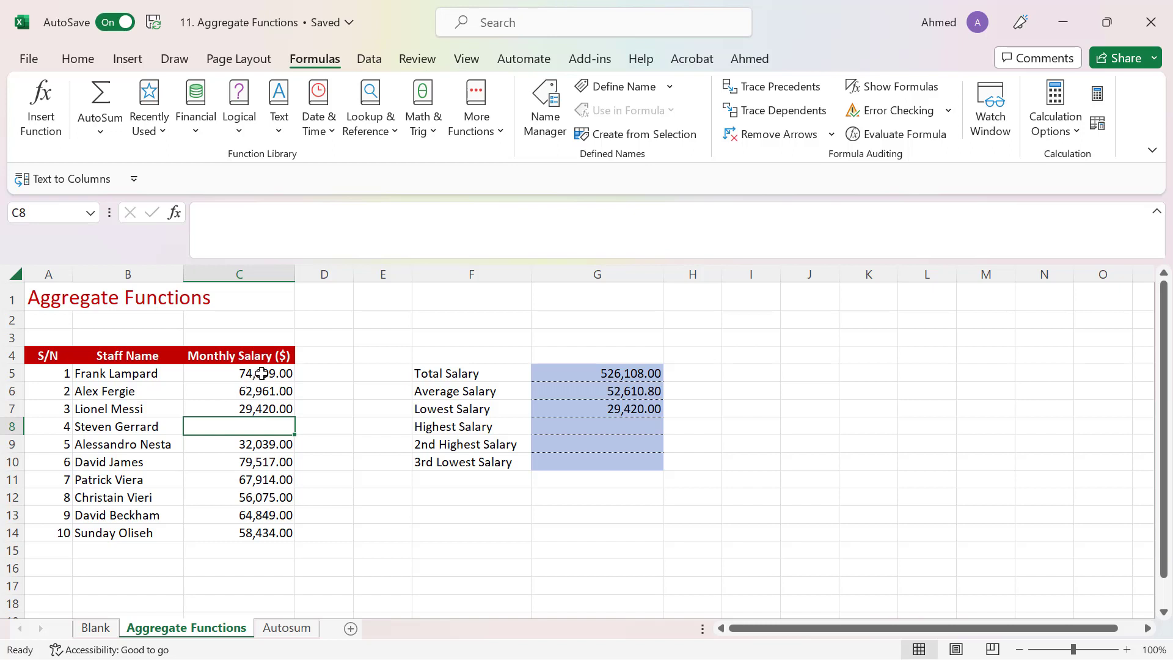
# Inspect the total and average formulas against the remaining salaries, and undo the clearing of C8.
pyautogui.moveTo(262, 373); pyautogui.dragTo(258, 529)
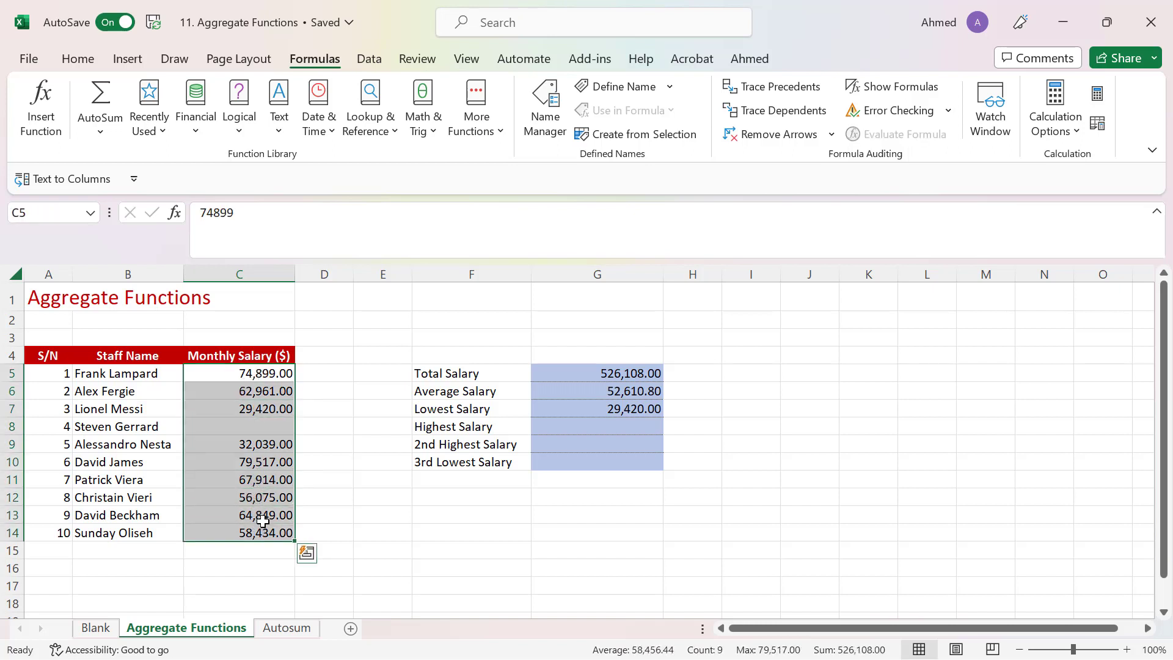
pyautogui.click(624, 376)
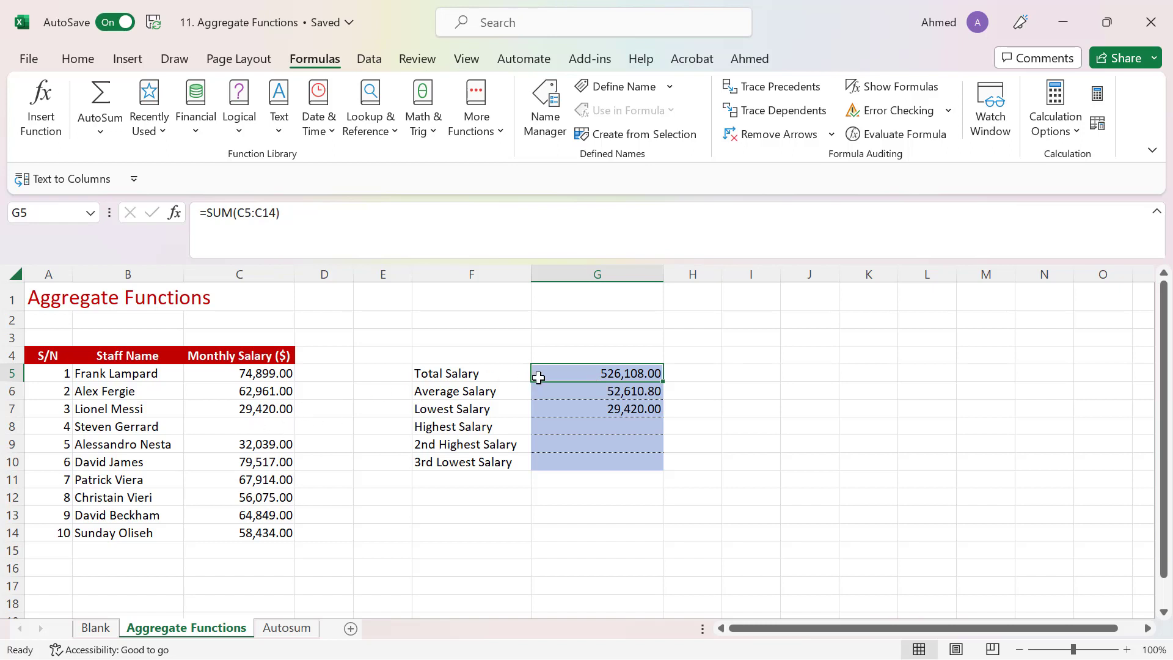
pyautogui.click(640, 393)
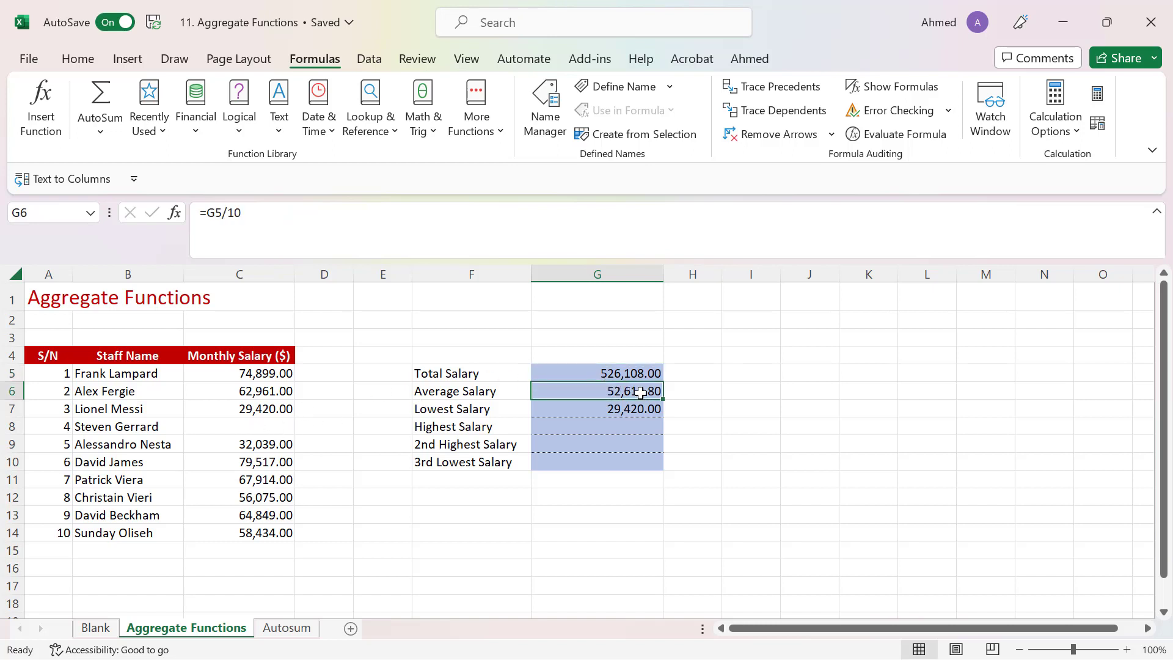
pyautogui.moveTo(267, 217); pyautogui.dragTo(212, 219)
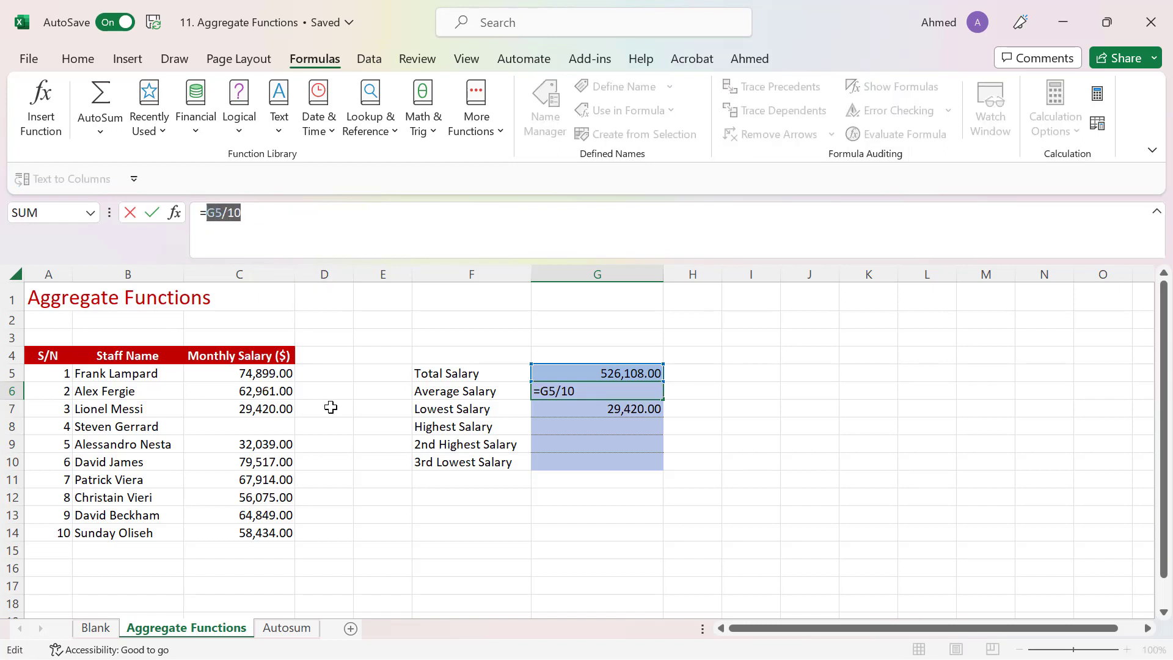
pyautogui.press('Escape')
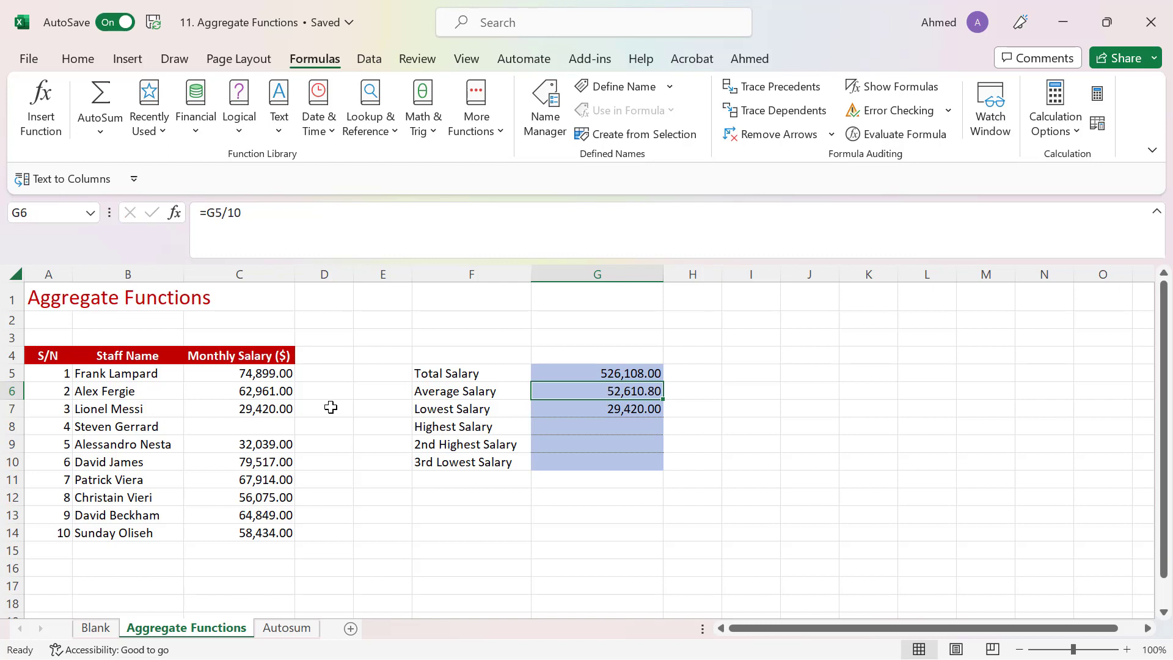
pyautogui.hotkey('ctrl', 'z')
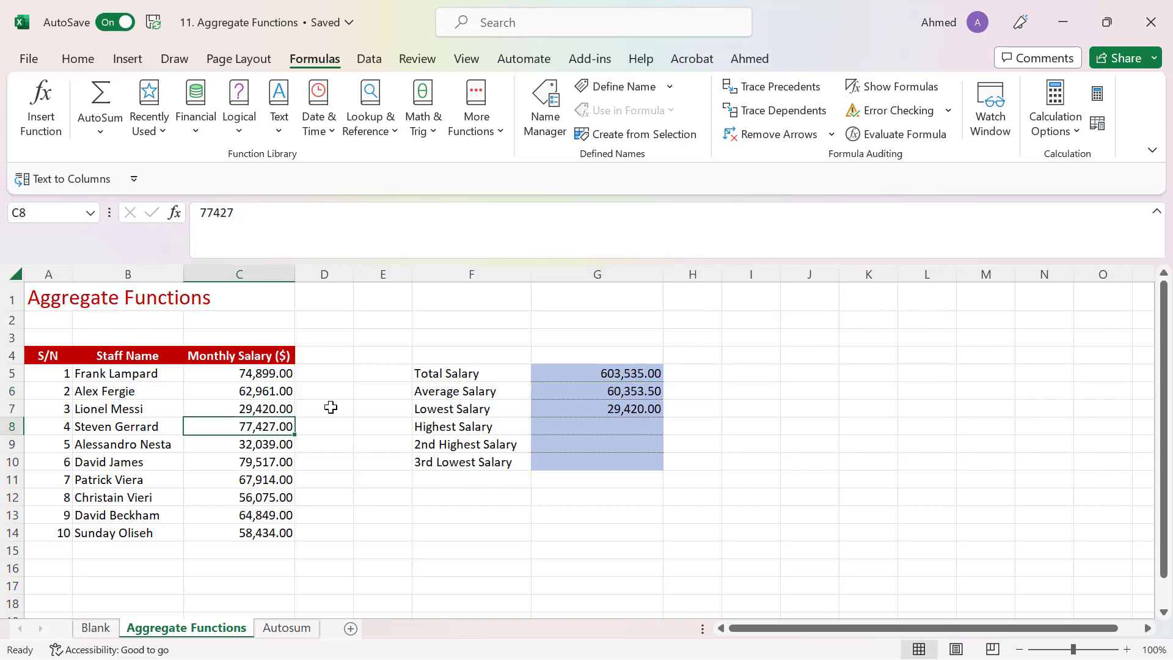
# Test the fixed Lowest Salary in G7 by changing the monthly salary in C6 to 10000.
pyautogui.click(614, 407)
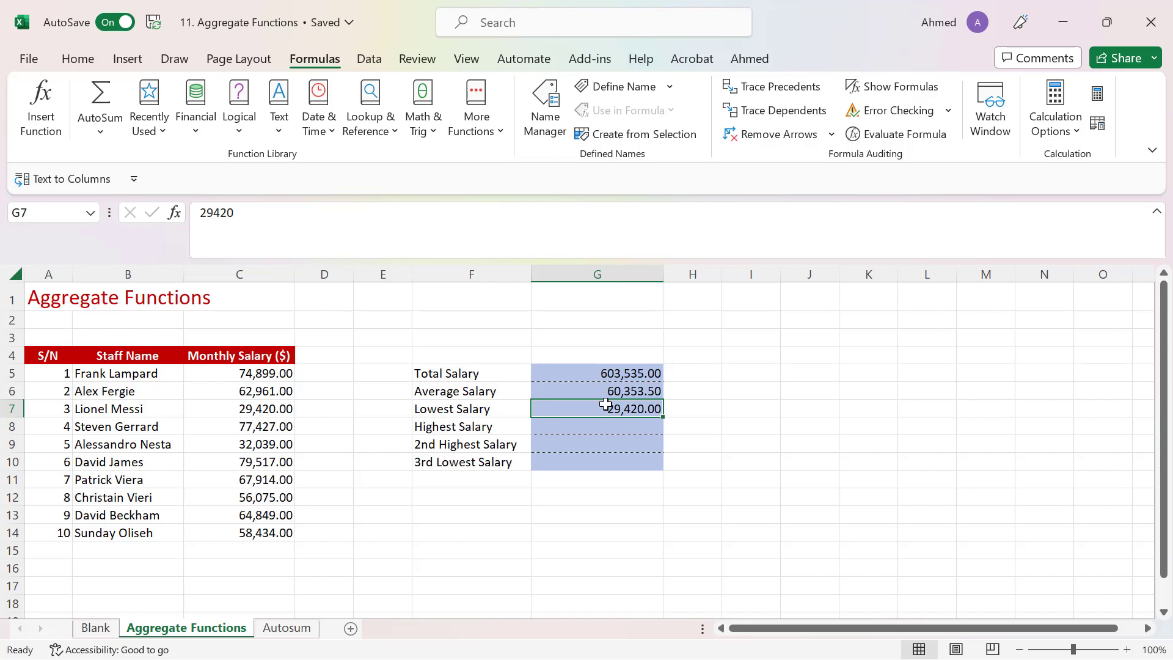
pyautogui.click(260, 393)
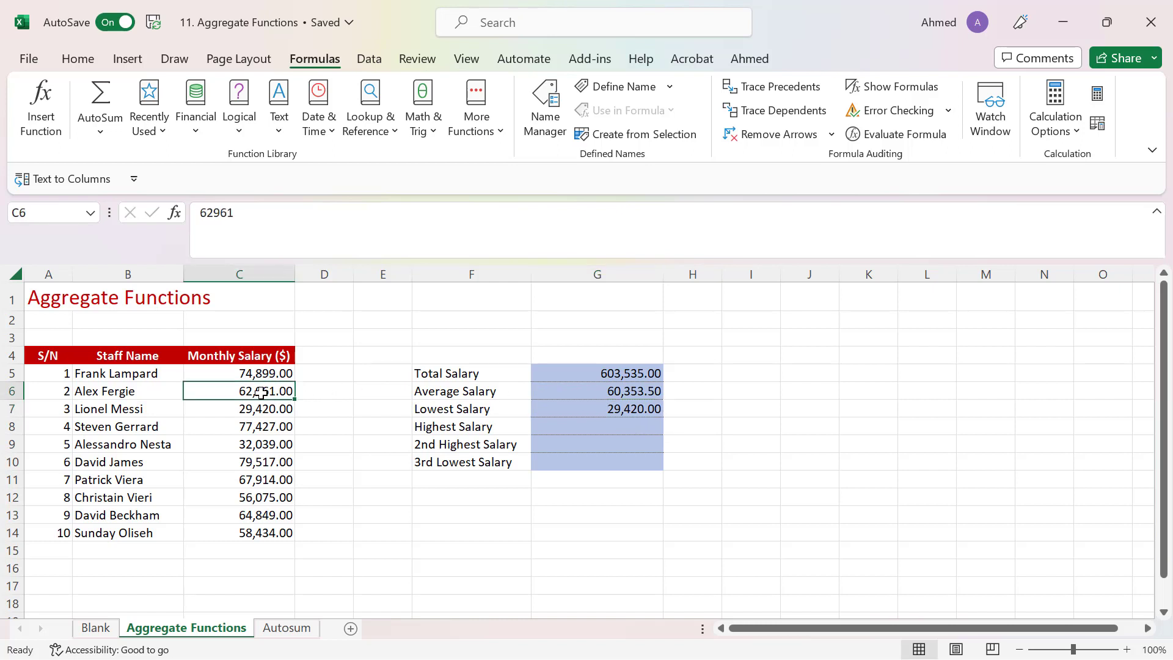
pyautogui.write('10000')
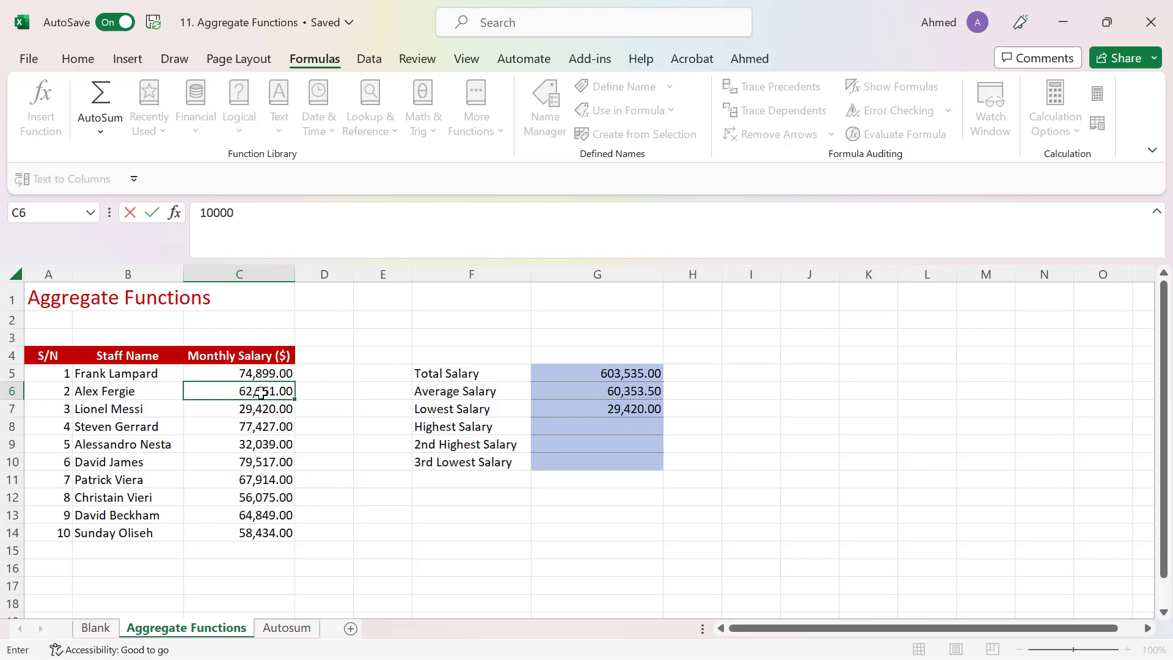
pyautogui.press('Return')
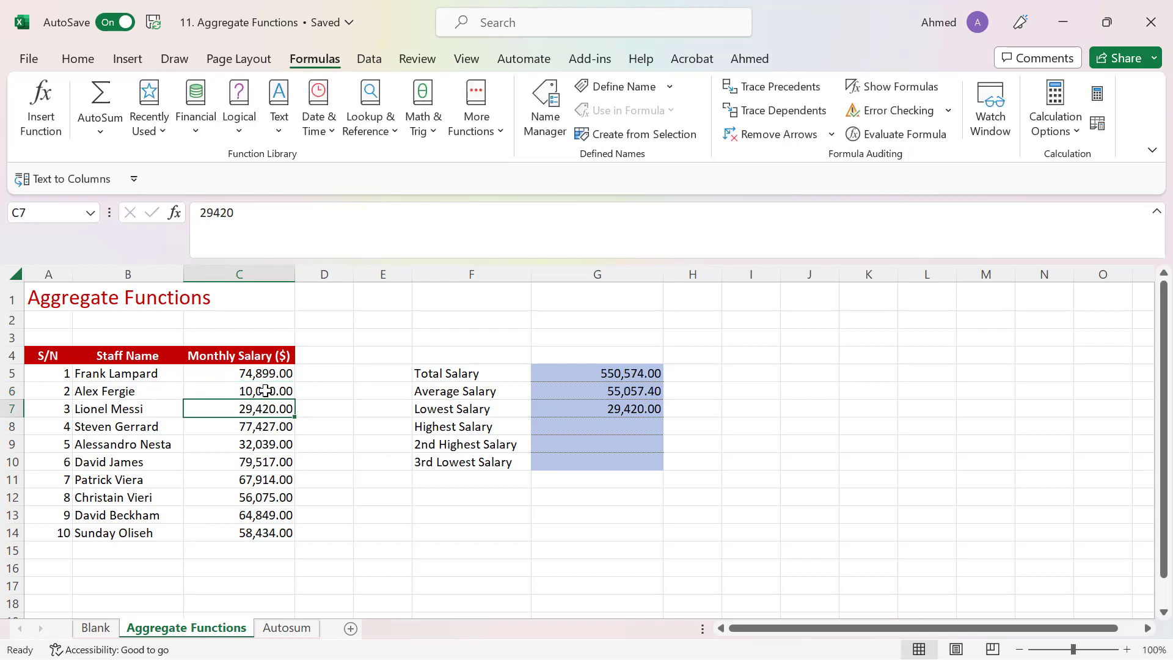
pyautogui.click(266, 391)
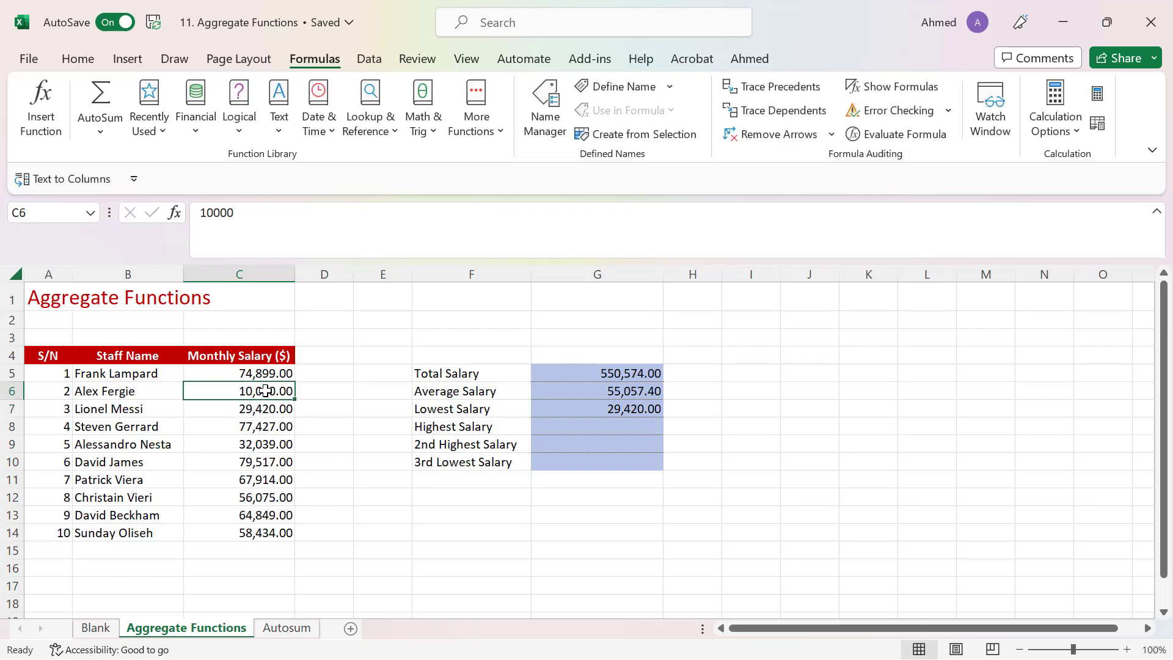
# Review the entries in G7 and G6, and clear both the Average Salary and Lowest Salary cells.
pyautogui.click(621, 411)
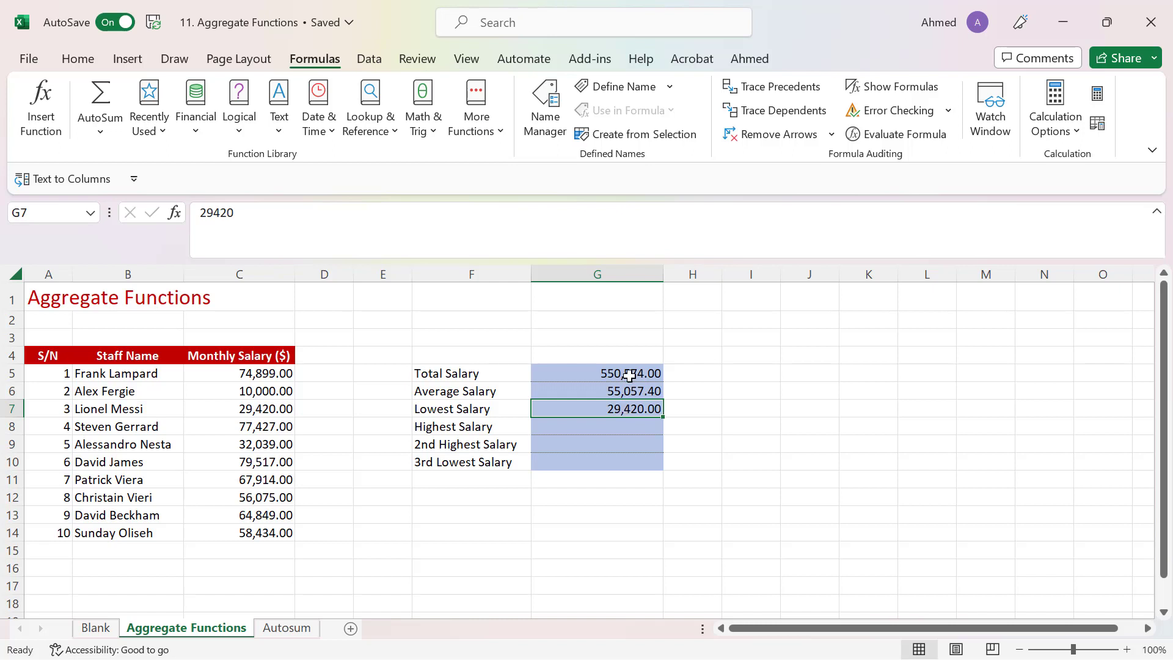
pyautogui.hotkey('shift', 'Return')
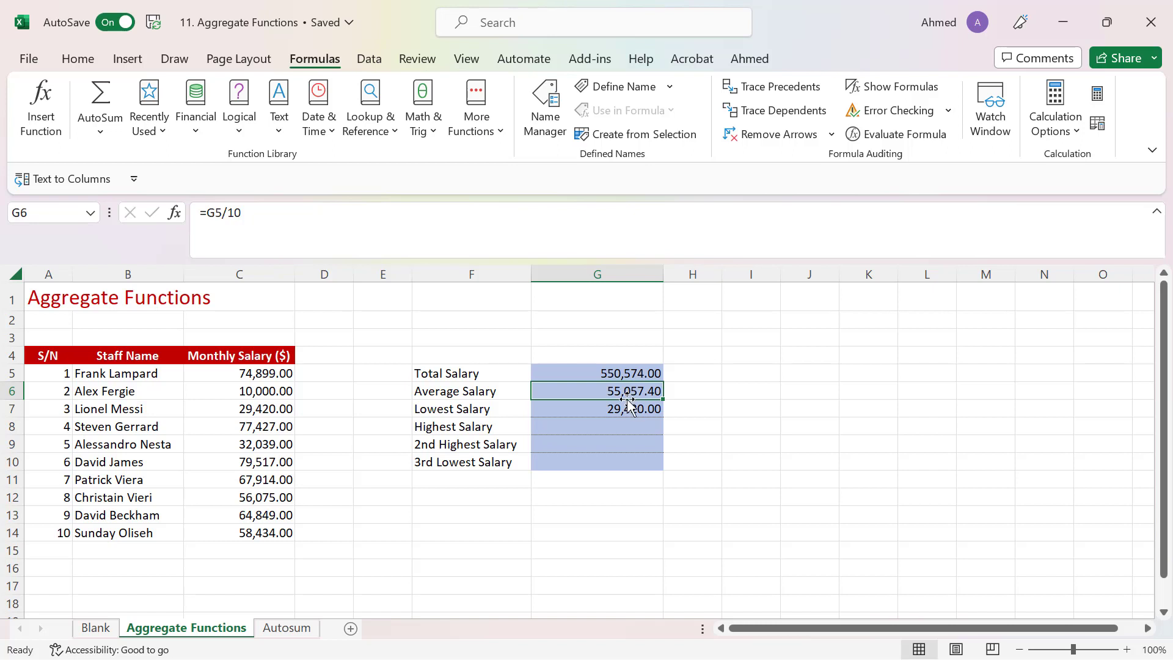
pyautogui.moveTo(614, 390); pyautogui.dragTo(621, 410)
pyautogui.press('Delete')
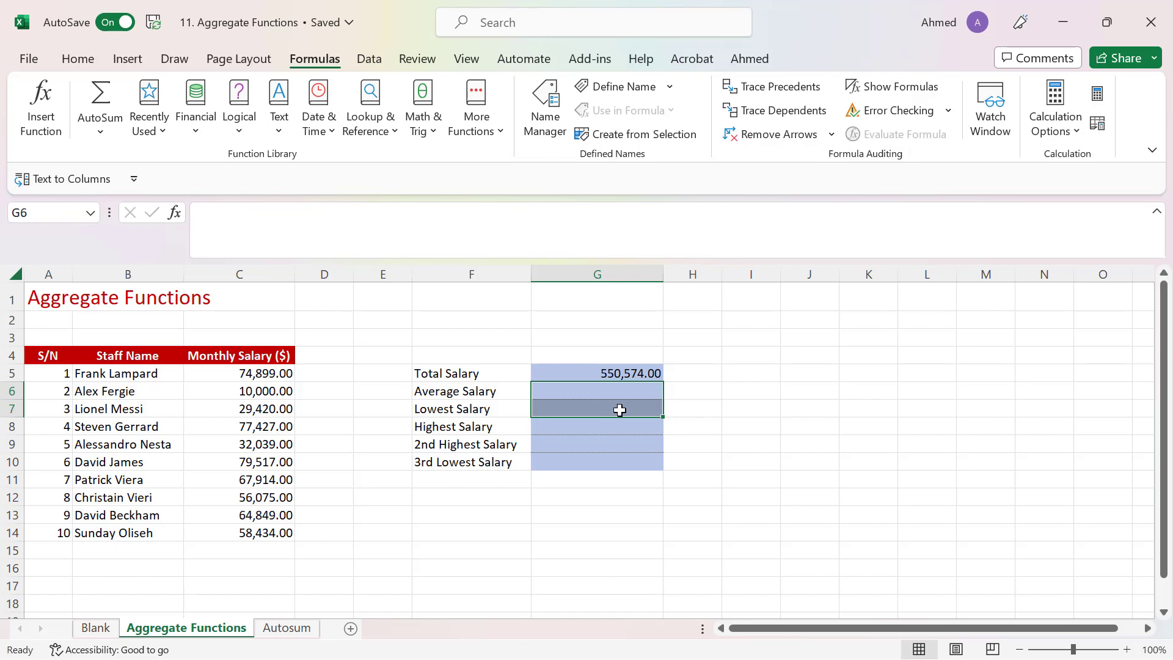
# Calculate the Average Salary in G6 with the AVERAGE function over the monthly salaries, =AVERAGE(C5:C14).
pyautogui.click(618, 394)
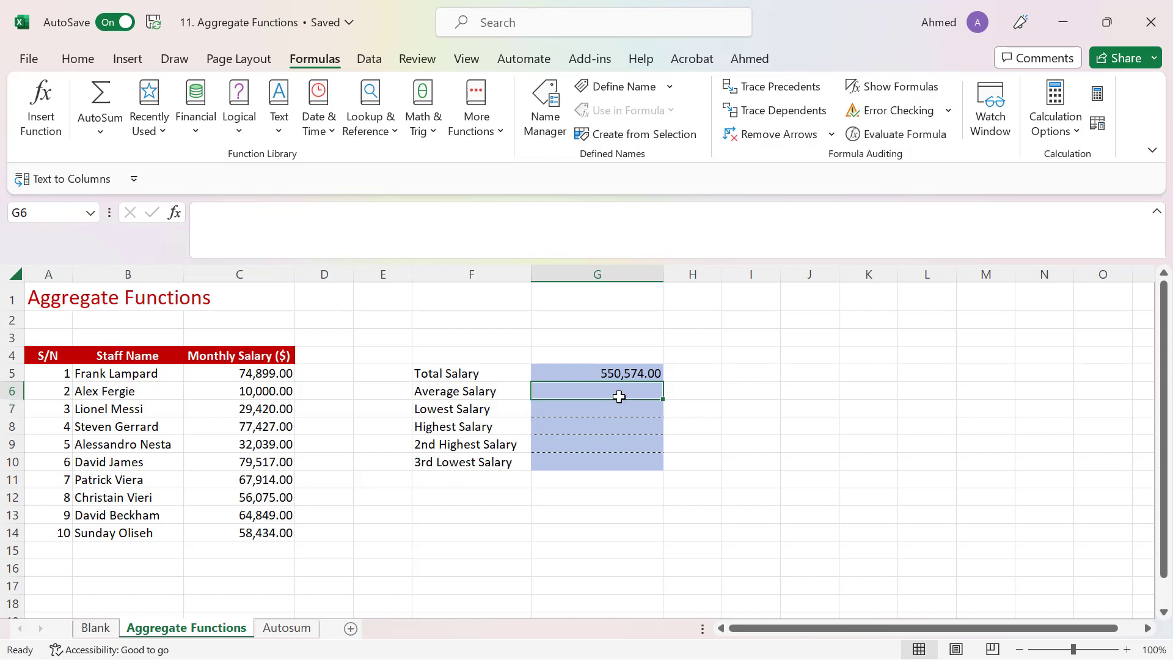
pyautogui.write('=aver')
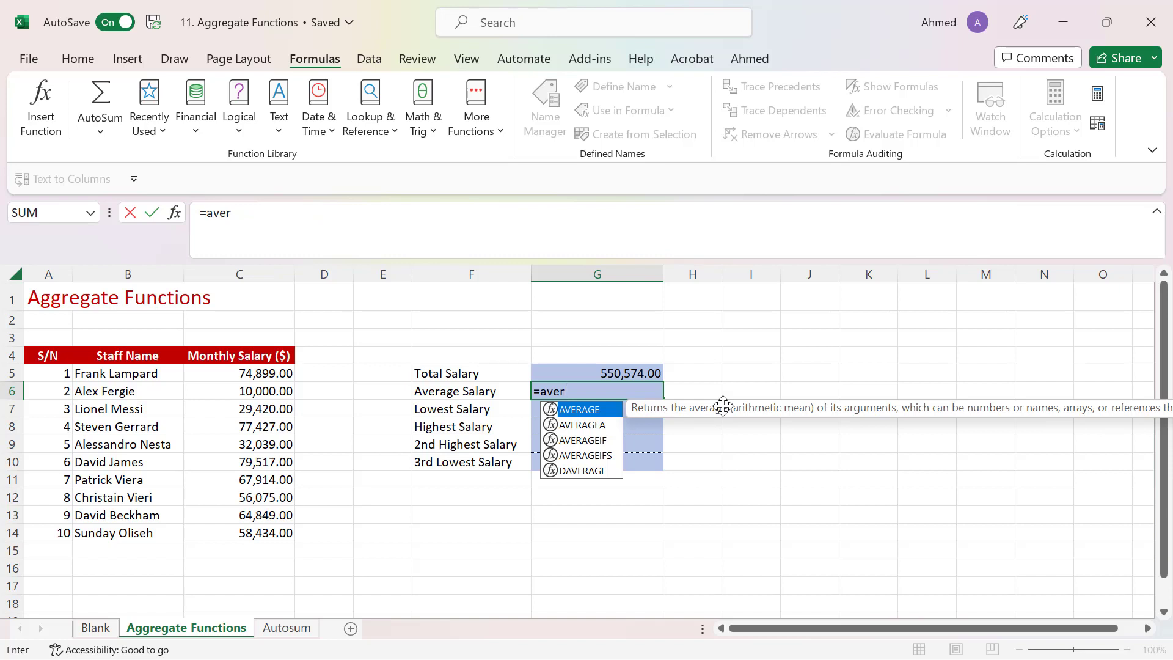
pyautogui.press('Down')
pyautogui.press('Down')
pyautogui.press('Down')
pyautogui.press('Up')
pyautogui.press('Up')
pyautogui.press('Up')
pyautogui.press('Tab')
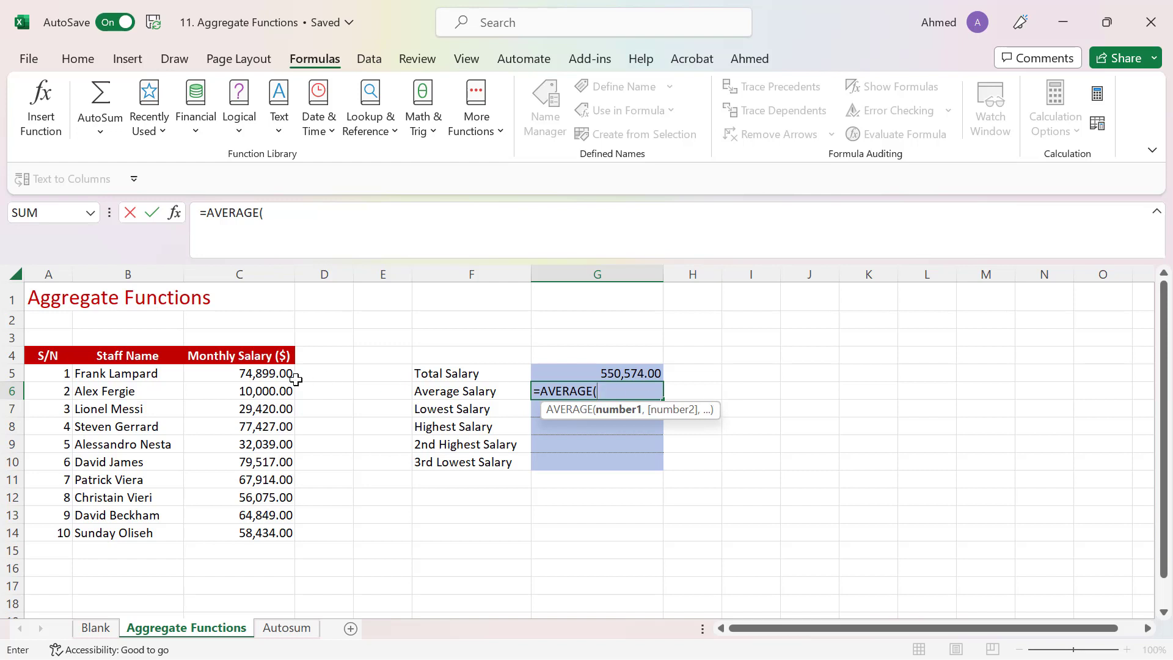
pyautogui.moveTo(257, 372); pyautogui.dragTo(258, 533)
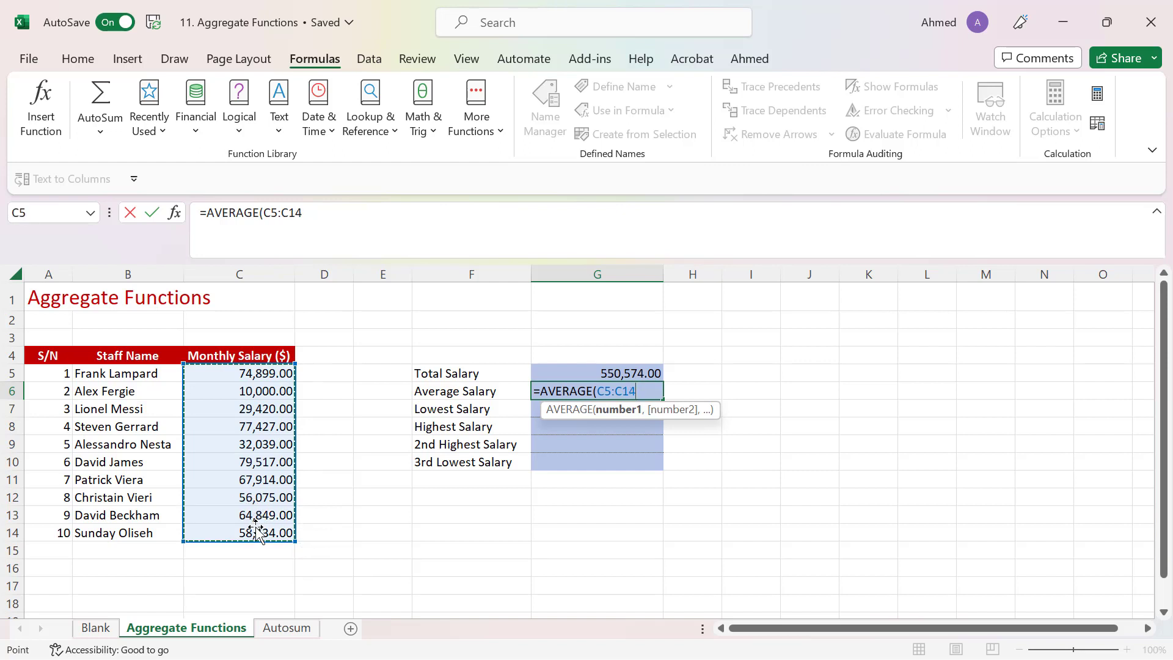
pyautogui.write(')')
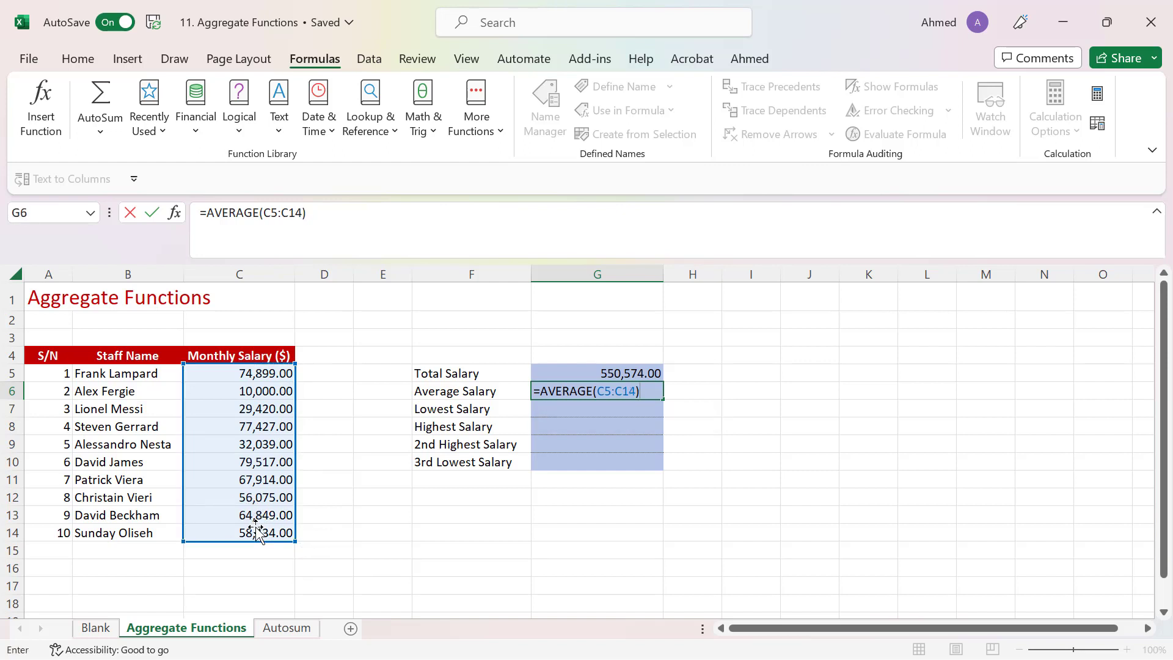
pyautogui.press('Return')
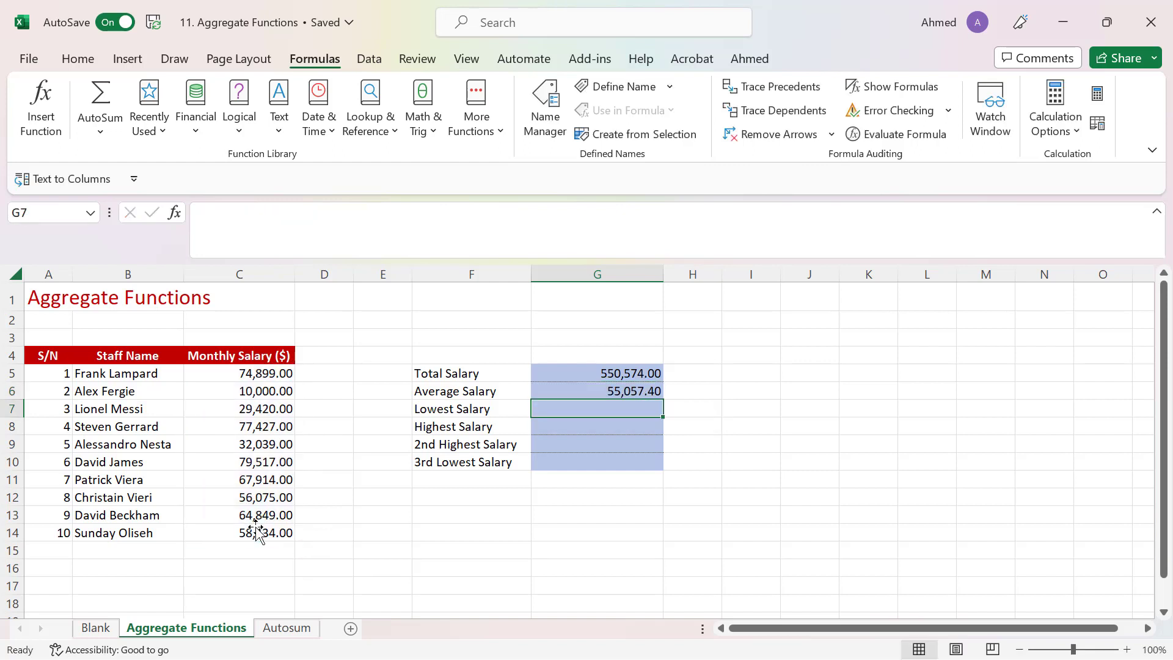
# Test the AVERAGE formula in G6 by clearing the salary in C6, and undo the clearing.
pyautogui.click(638, 392)
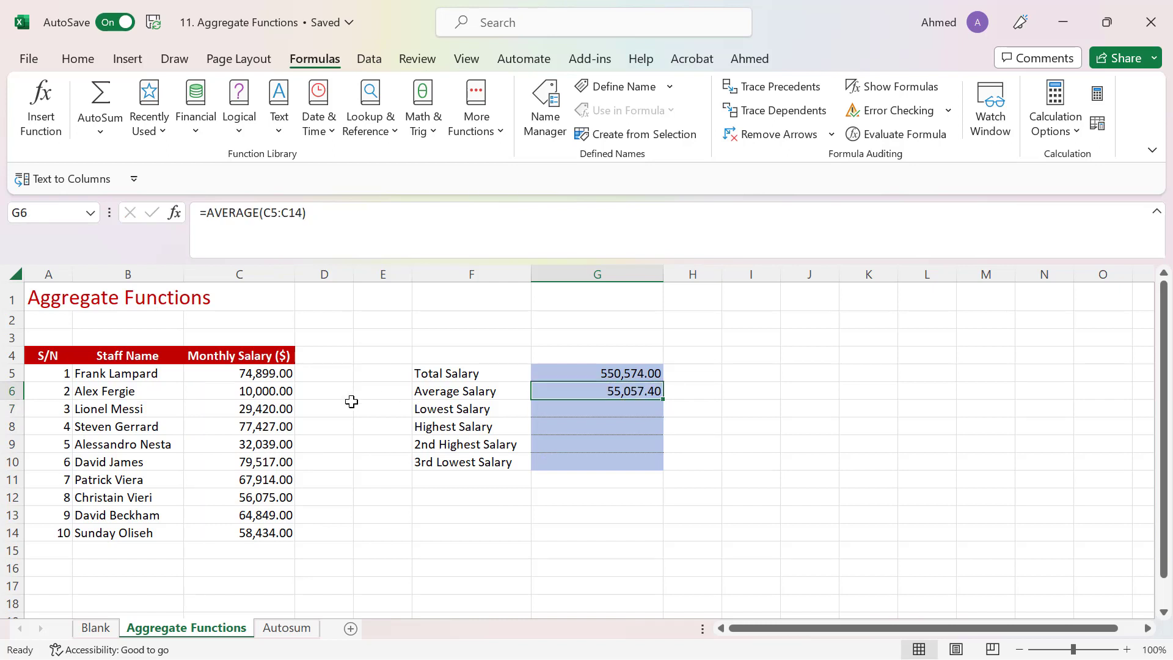
pyautogui.click(253, 388)
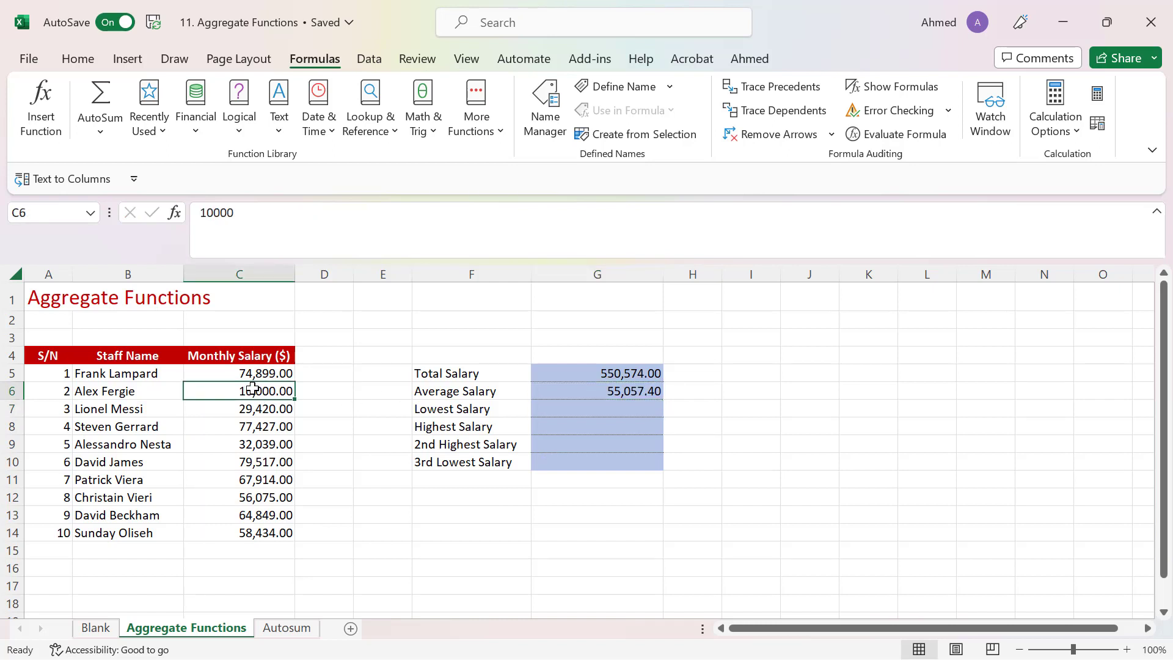
pyautogui.press('Delete')
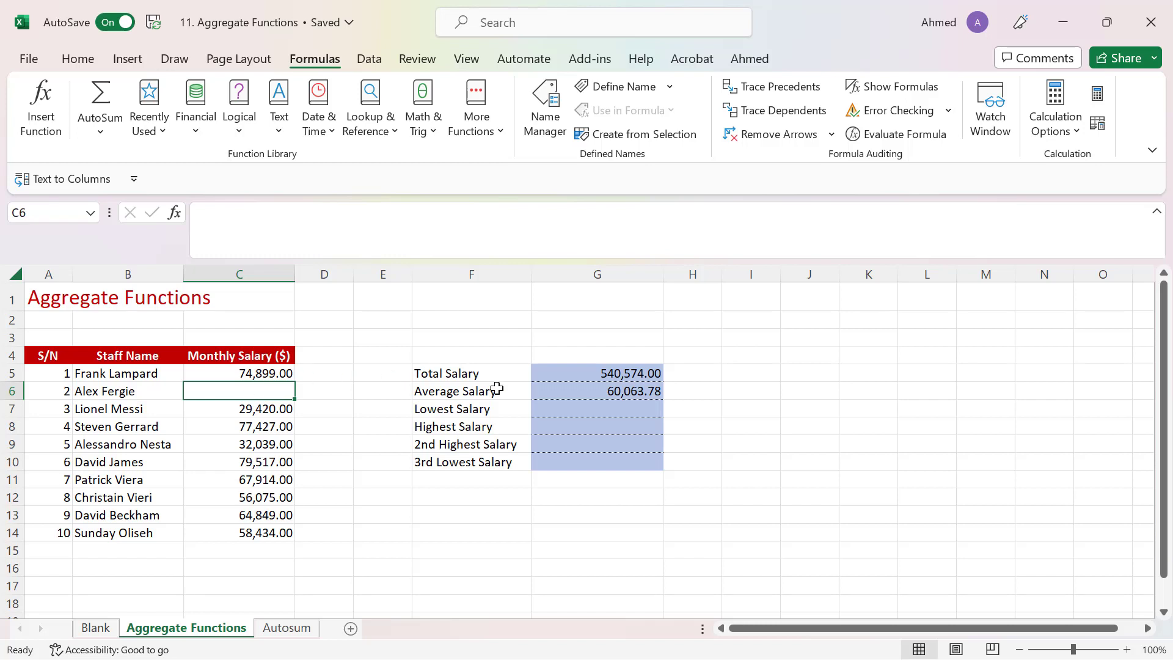
pyautogui.click(615, 394)
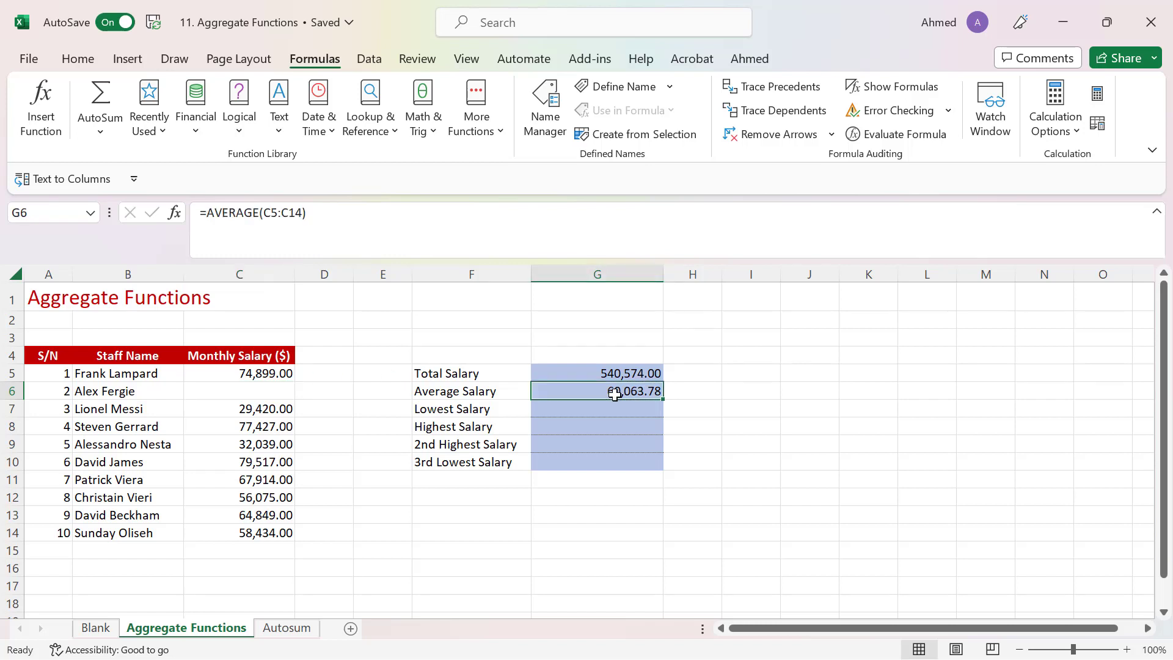
pyautogui.hotkey('ctrl', 'z')
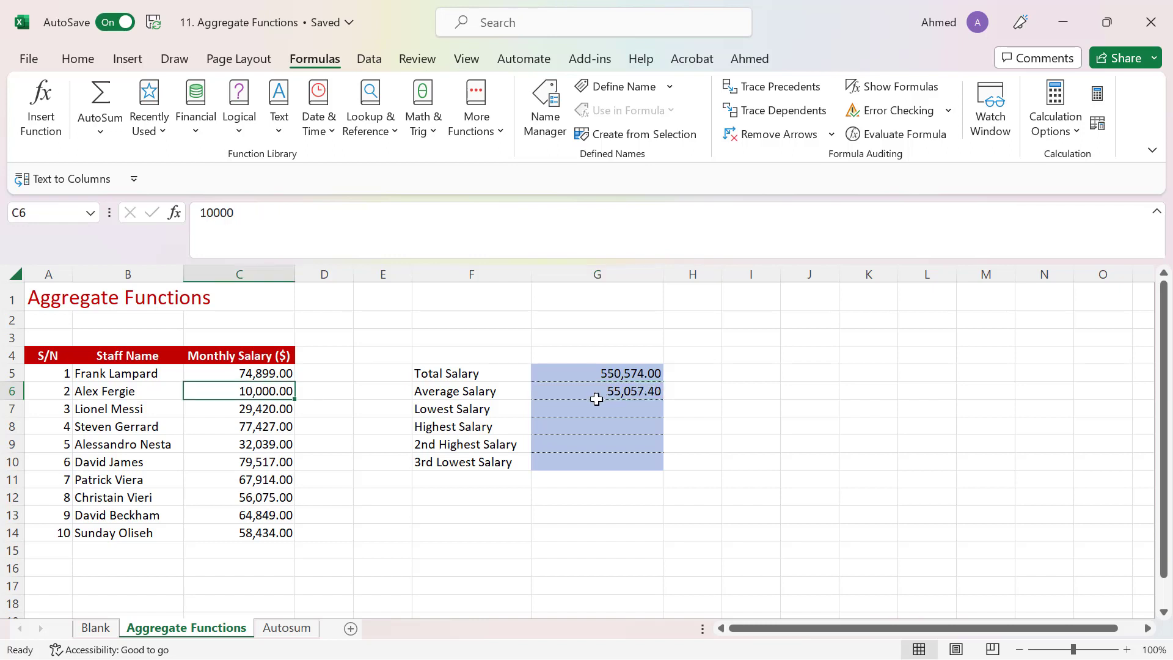
# Calculate the Lowest Salary in G7 with the MIN function over the monthly salaries, =MIN(C5:C14).
pyautogui.click(617, 409)
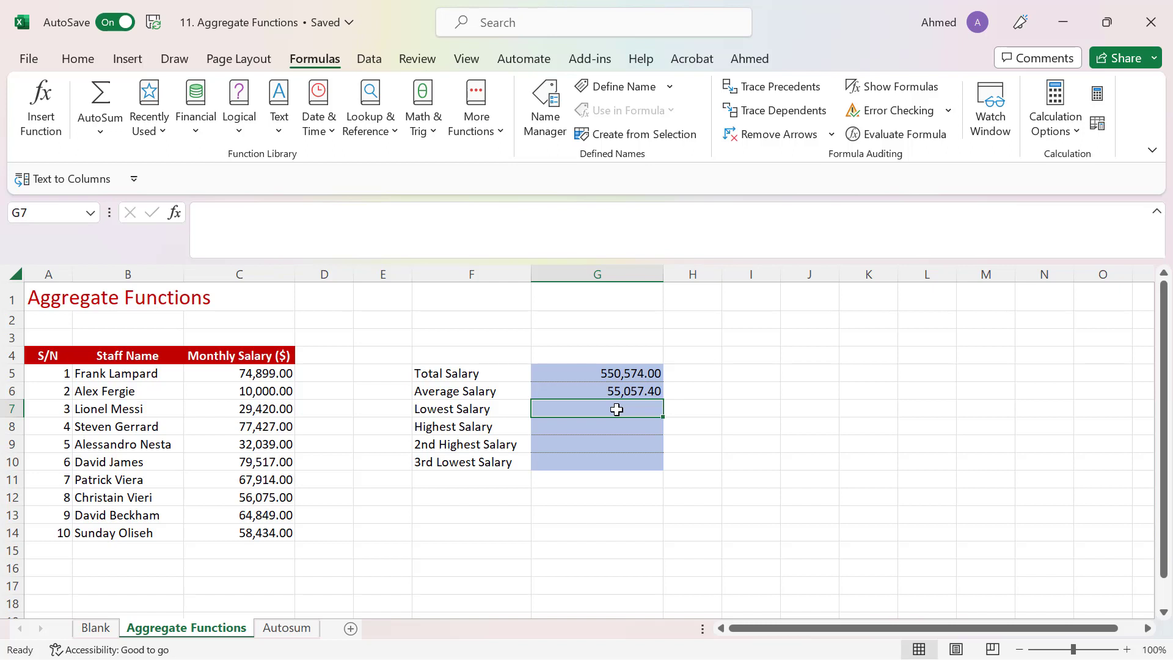
pyautogui.moveTo(275, 374); pyautogui.dragTo(278, 532)
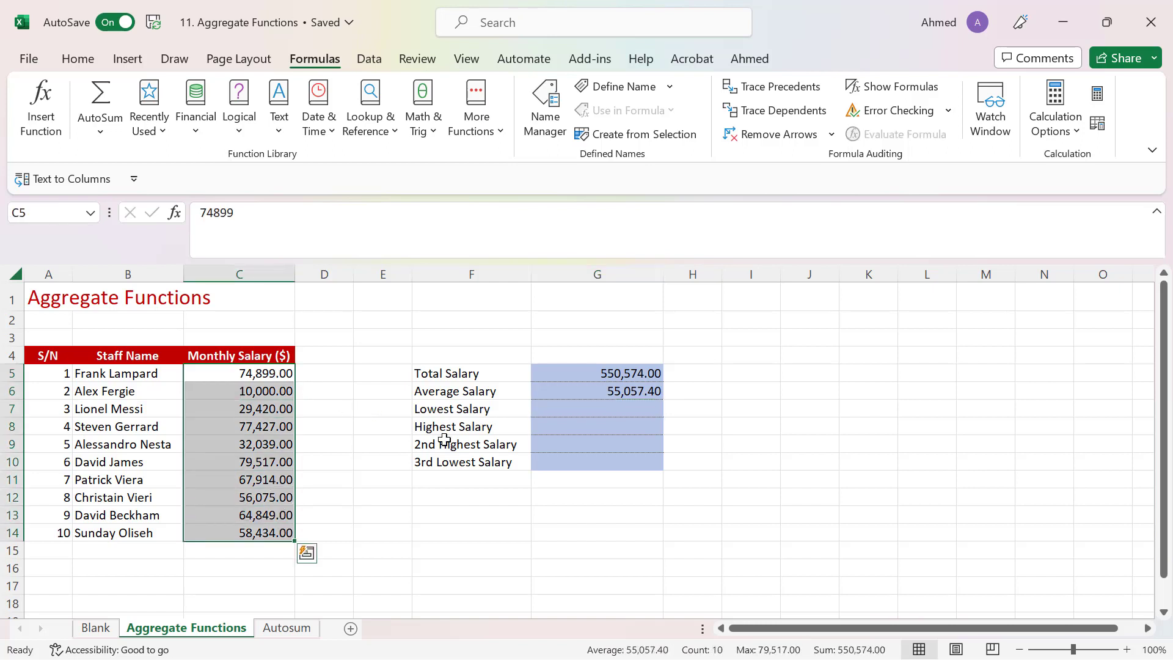
pyautogui.click(637, 403)
pyautogui.write('=')
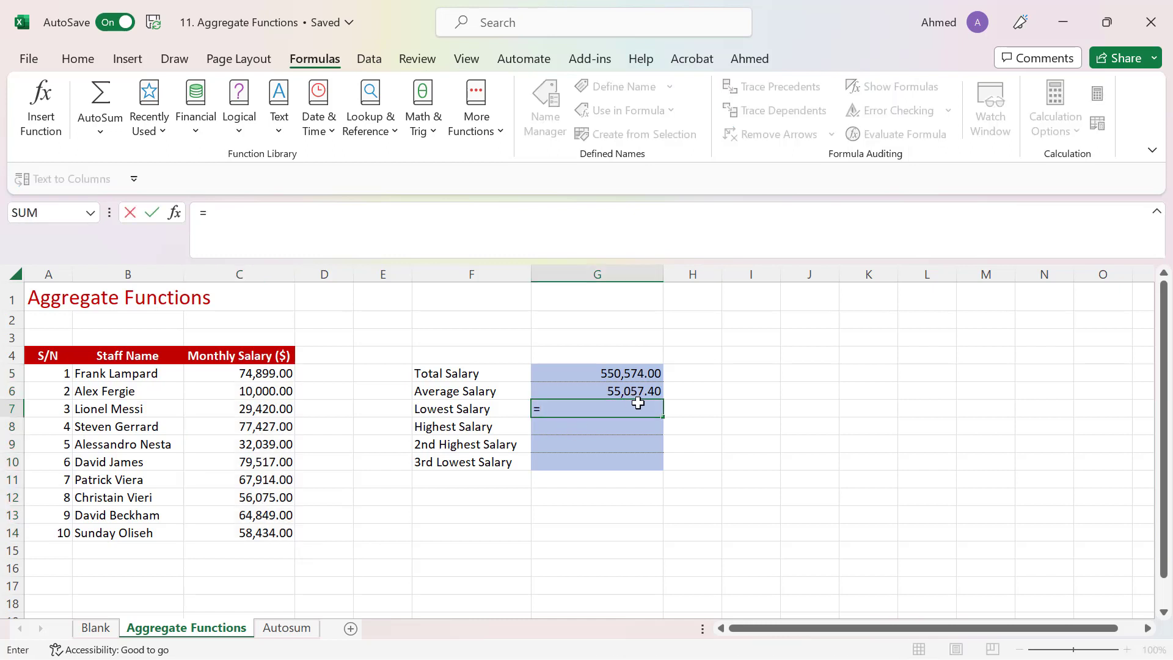
pyautogui.write('min')
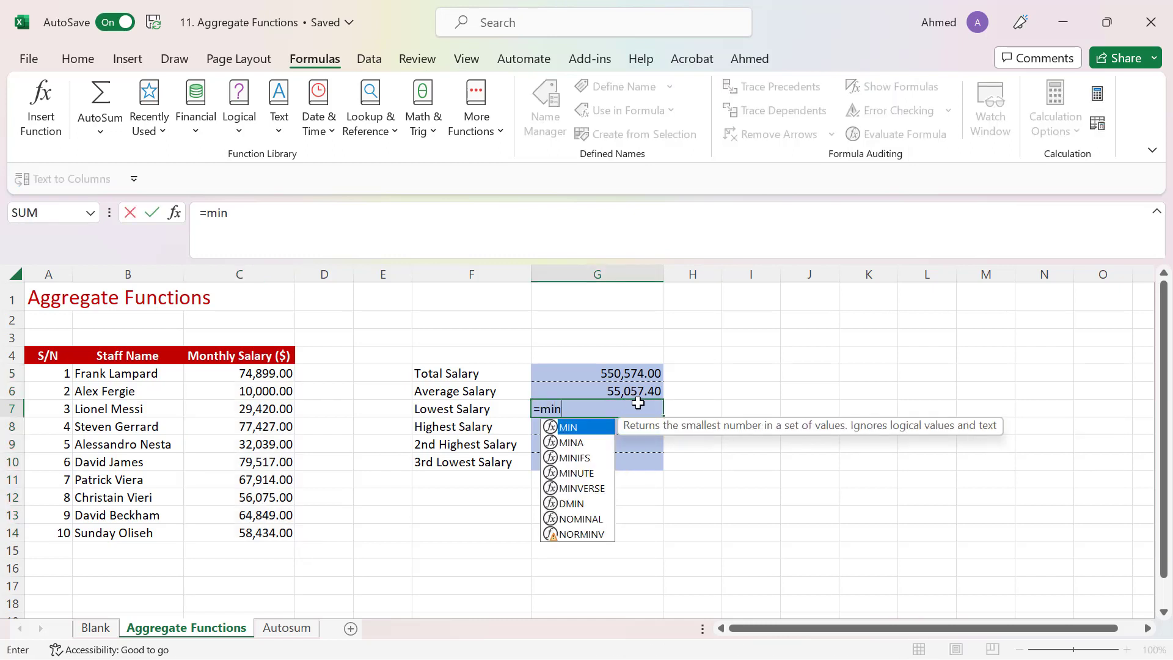
pyautogui.press('Tab')
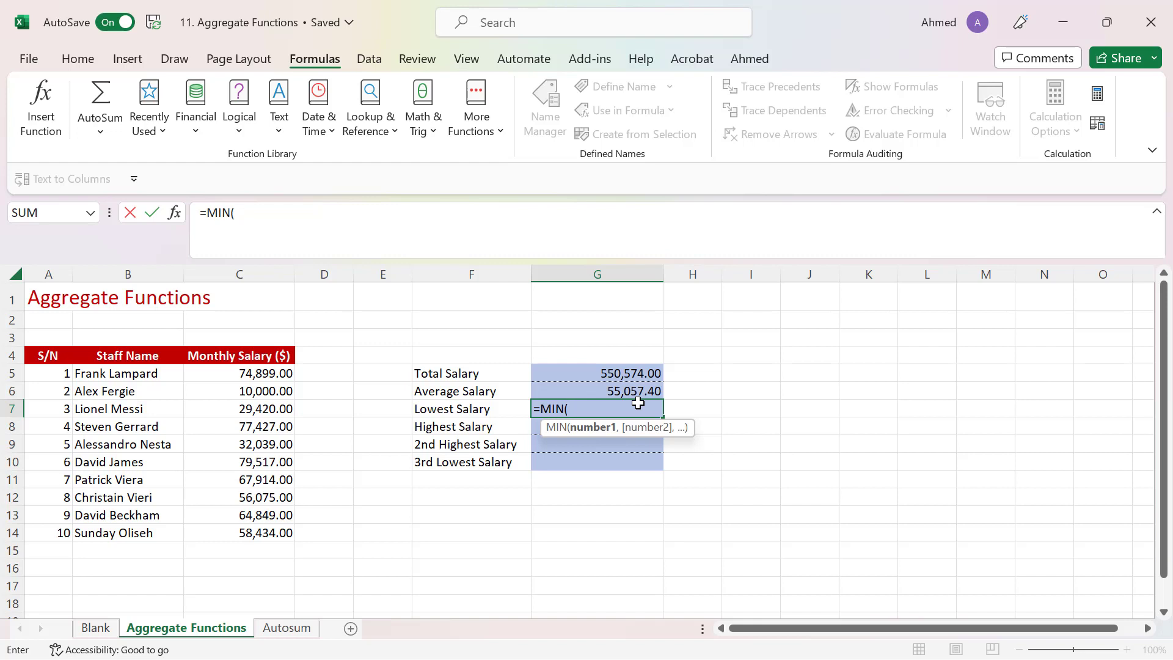
pyautogui.moveTo(264, 368); pyautogui.dragTo(269, 538)
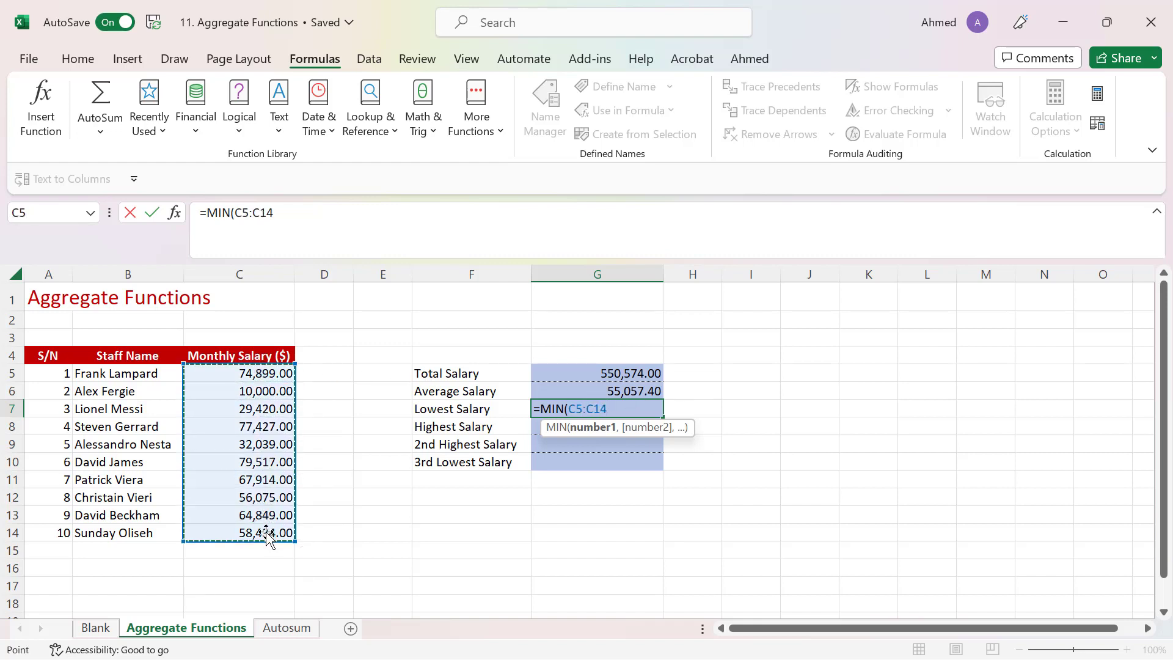
pyautogui.write(')')
pyautogui.press('Return')
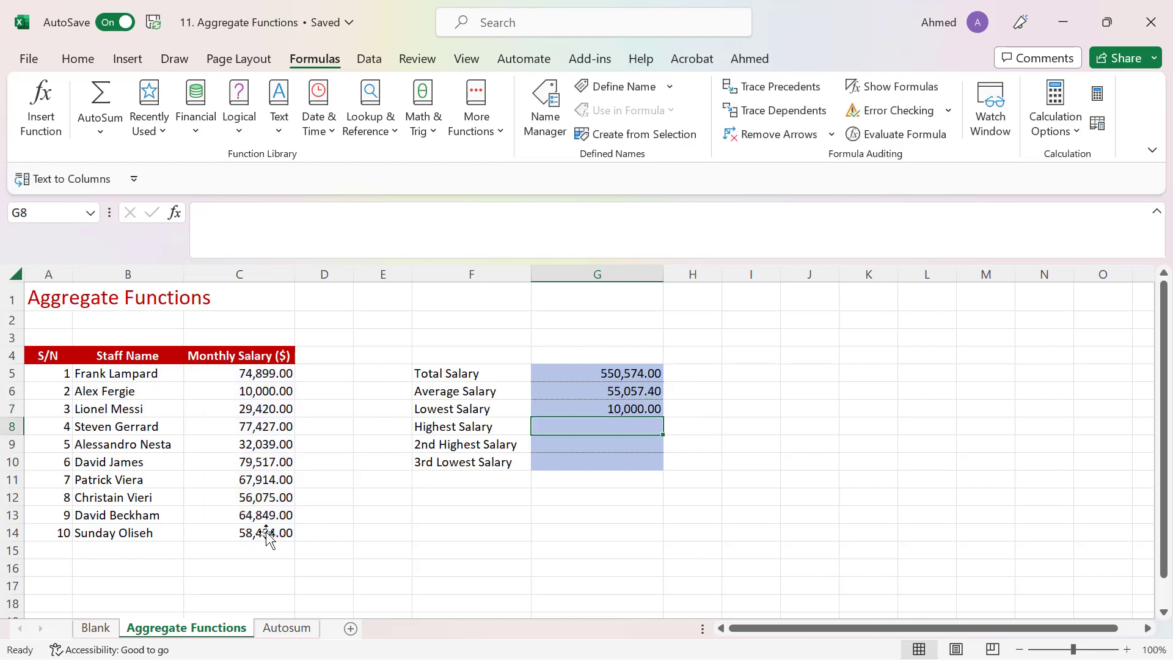
# Change the monthly salary in C6 to 30000 and check how the MIN formula in G7 responds.
pyautogui.click(637, 408)
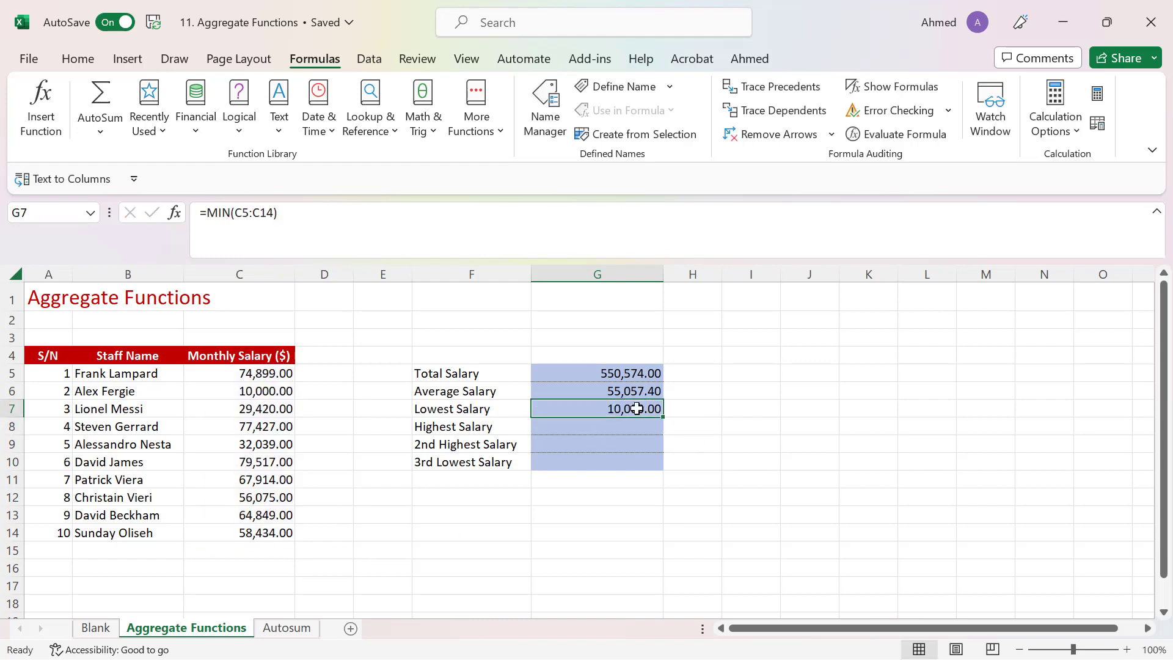
pyautogui.click(265, 393)
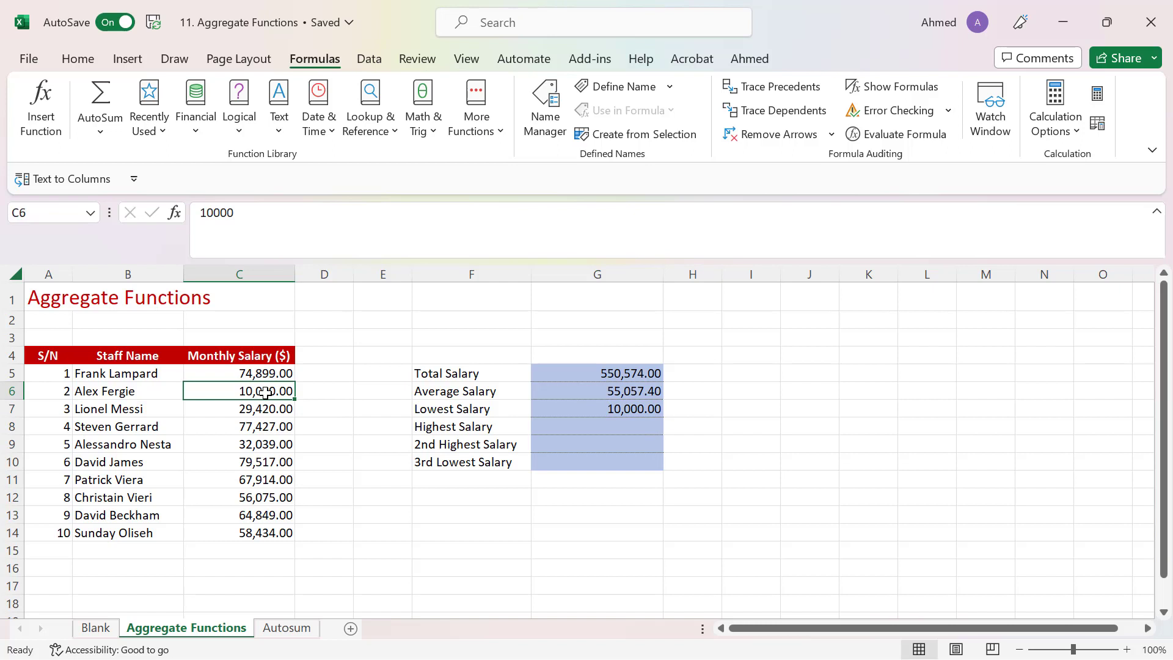
pyautogui.write('30000')
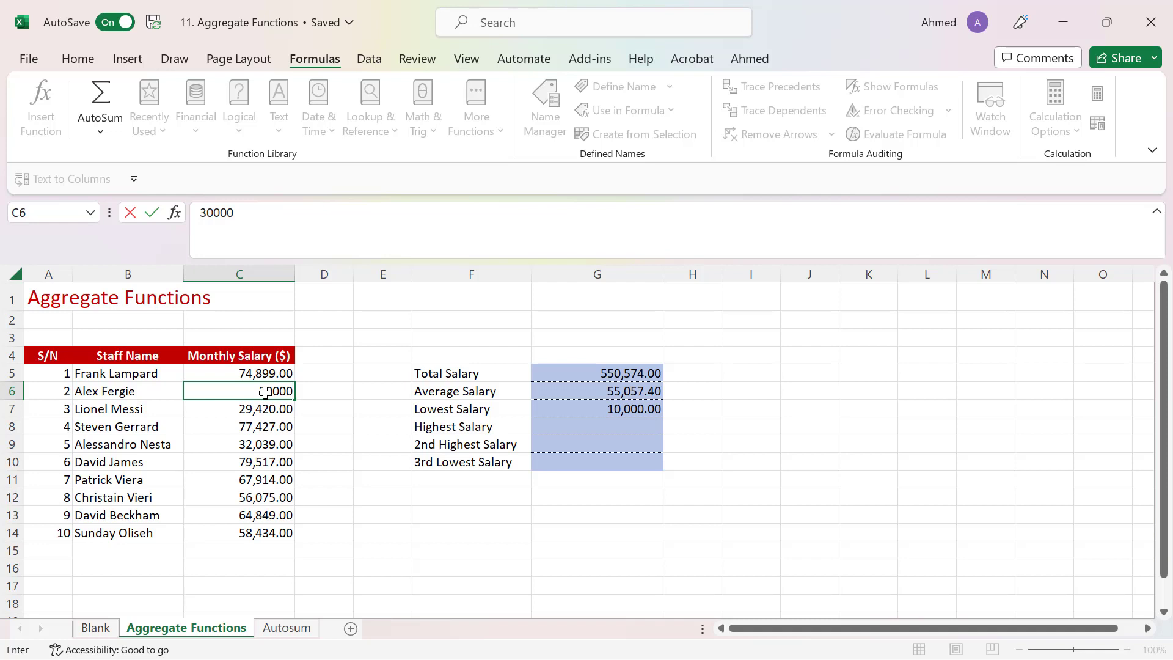
pyautogui.press('Return')
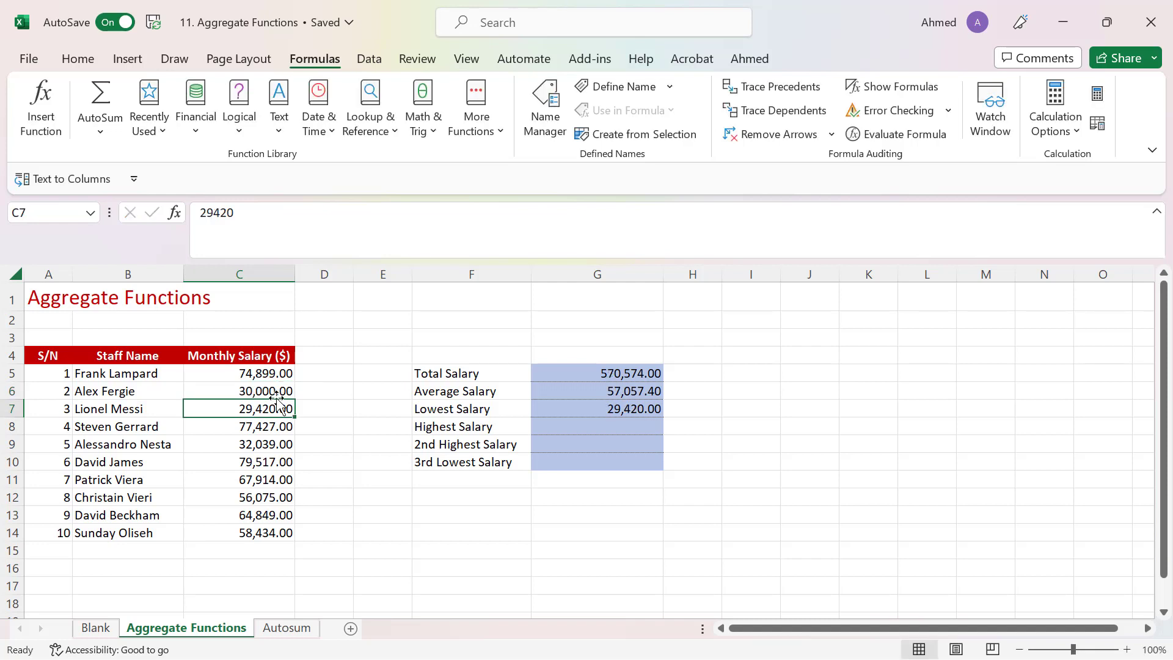
pyautogui.click(634, 411)
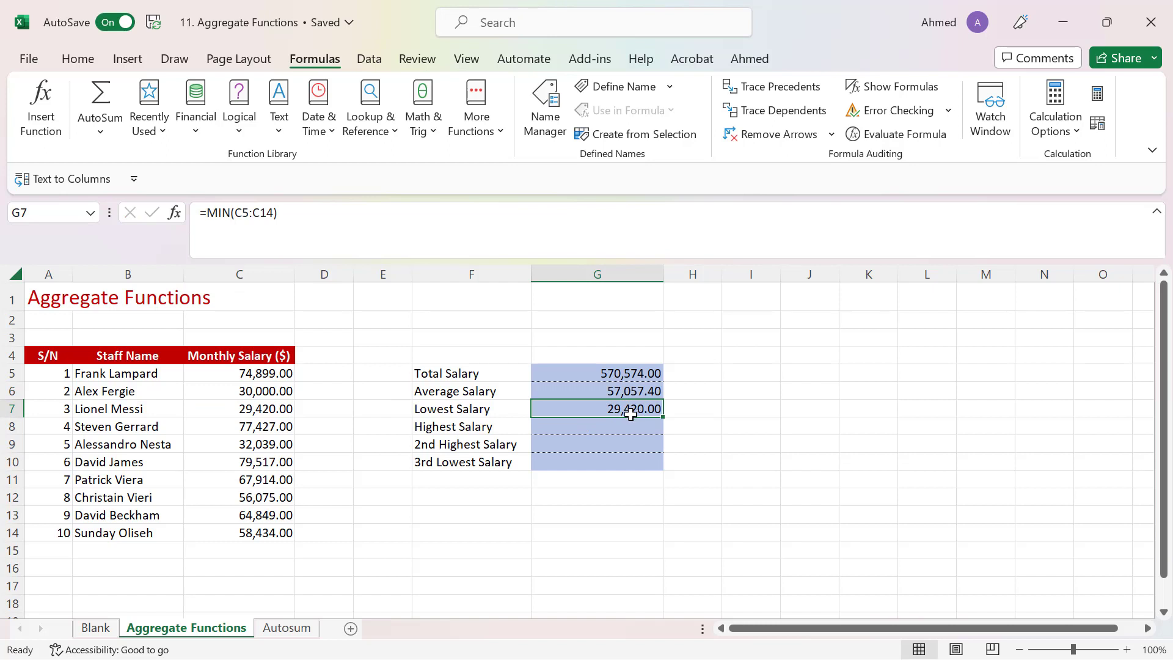
# Calculate the Highest Salary in G8 with the MAX function over the monthly salaries, =MAX(C5:C14).
pyautogui.click(594, 431)
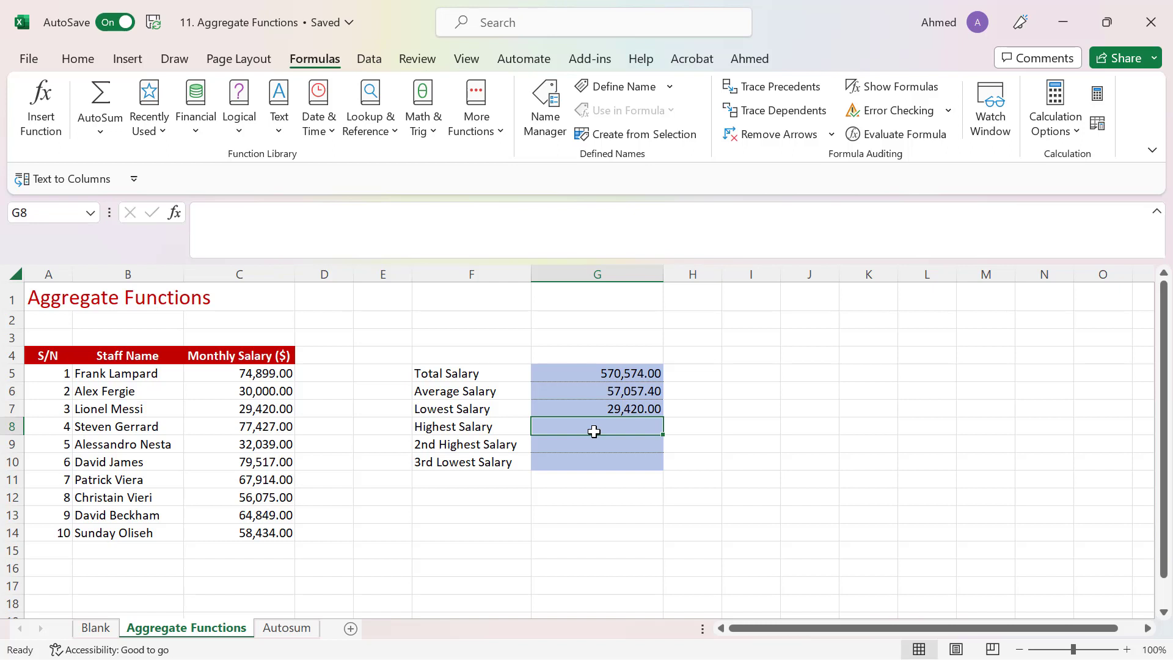
pyautogui.write('=max')
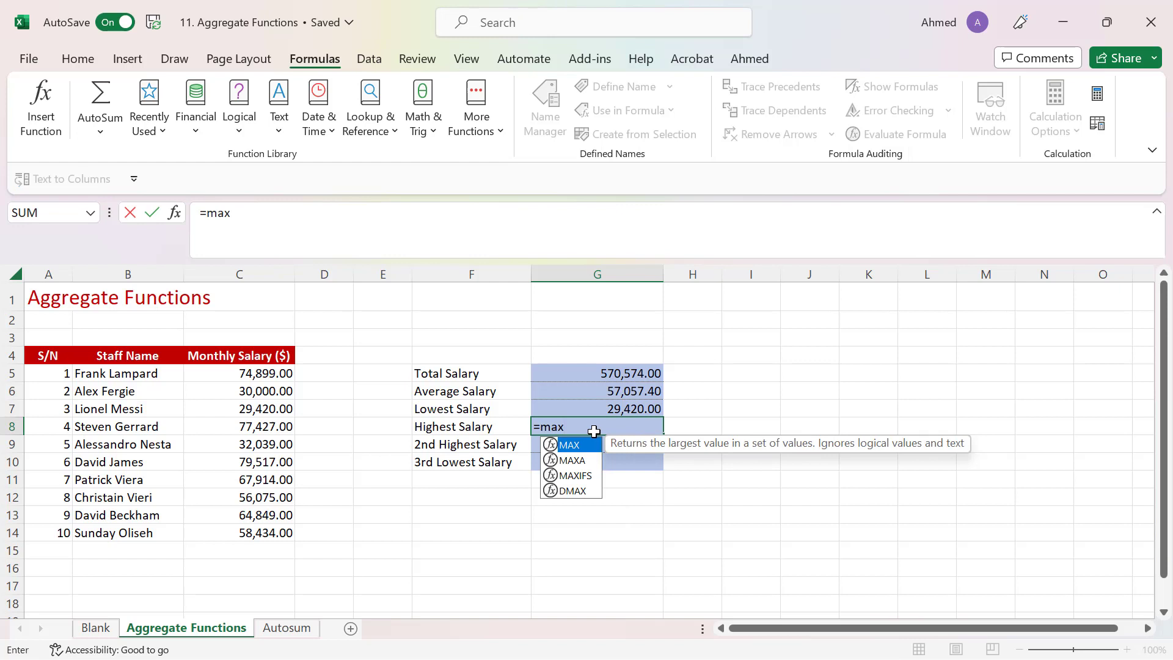
pyautogui.press('Tab')
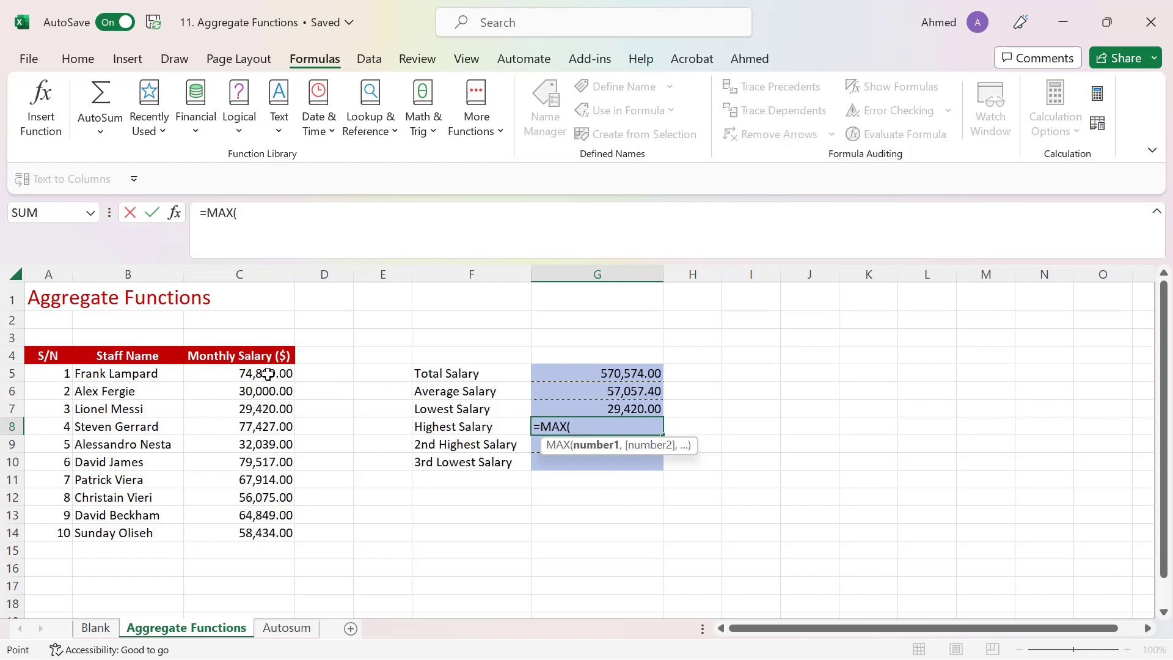
pyautogui.moveTo(264, 374); pyautogui.dragTo(261, 532)
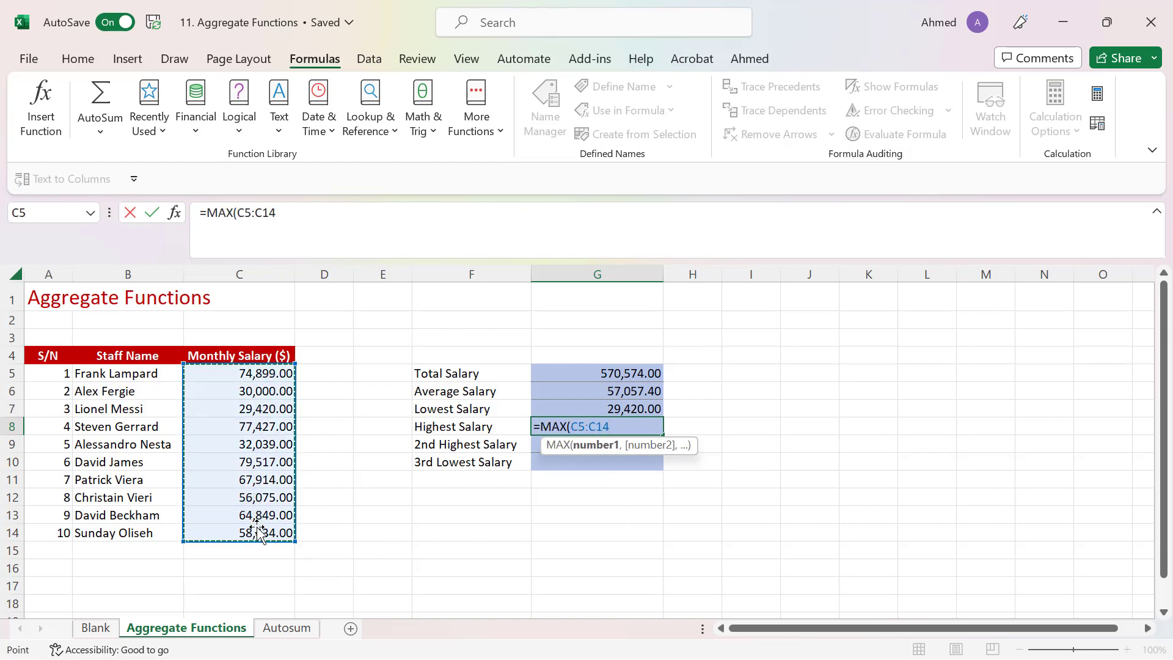
pyautogui.write(')')
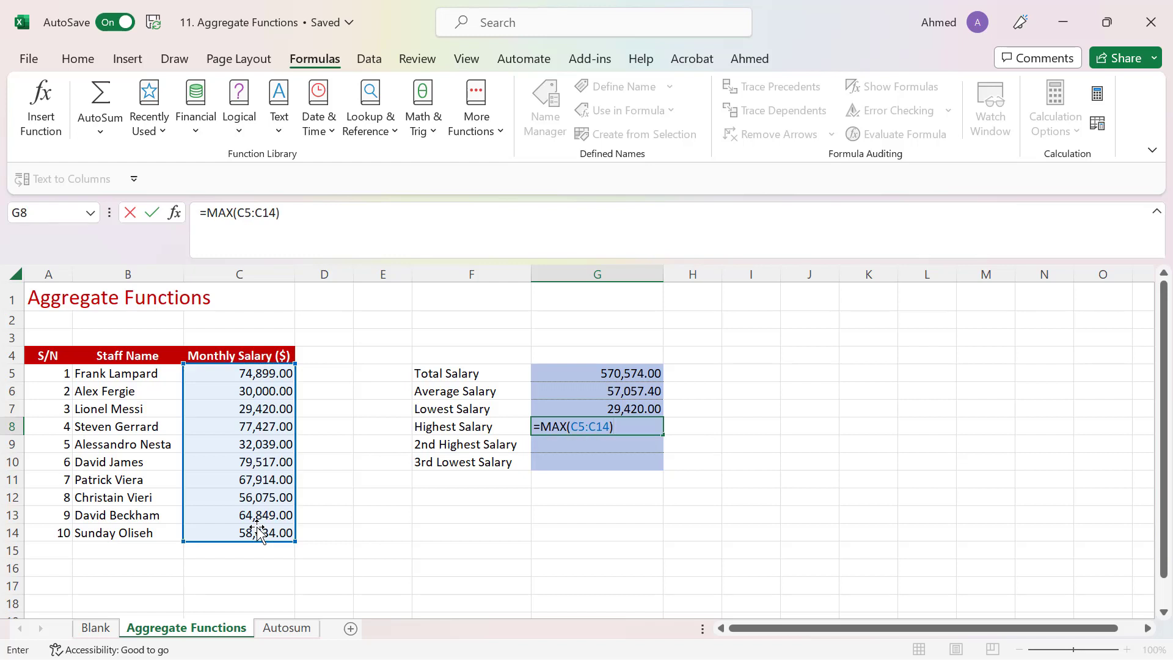
pyautogui.press('Return')
pyautogui.hotkey('shift', 'Return')
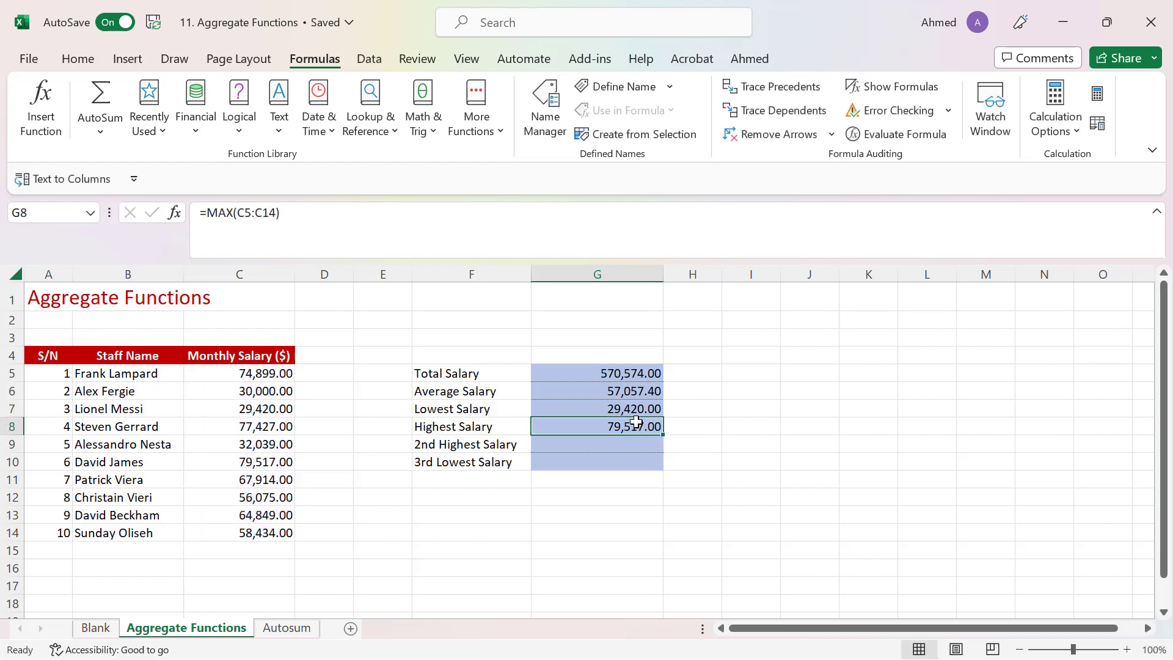
pyautogui.moveTo(627, 376); pyautogui.dragTo(620, 427)
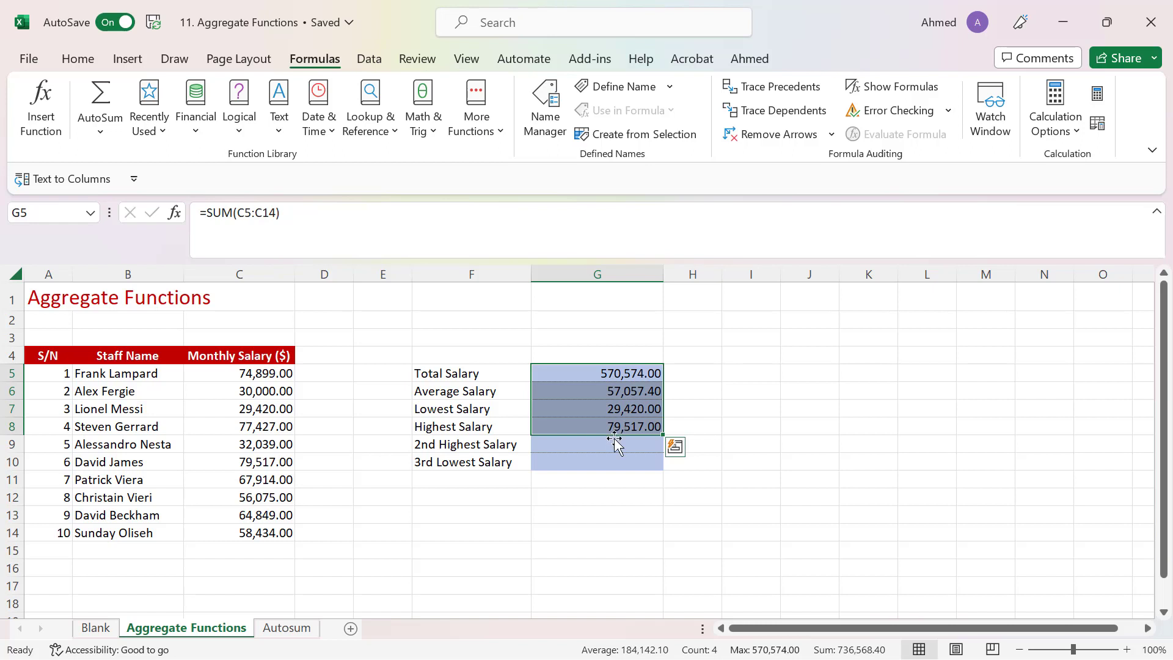
pyautogui.moveTo(558, 442); pyautogui.dragTo(561, 459)
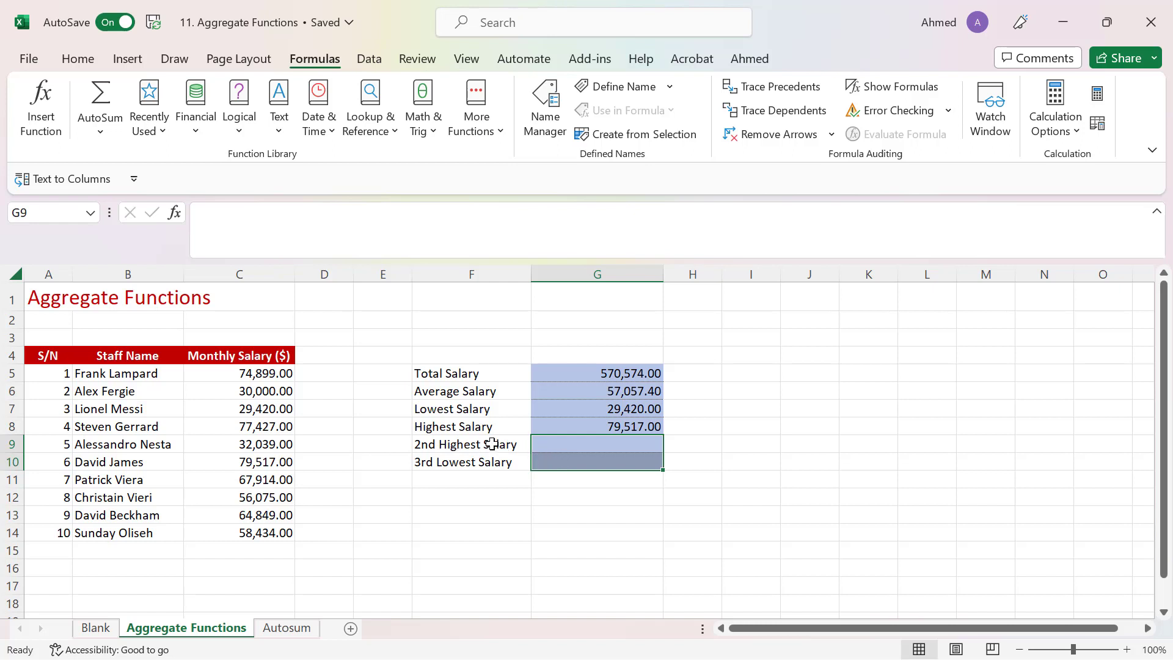
pyautogui.click(566, 446)
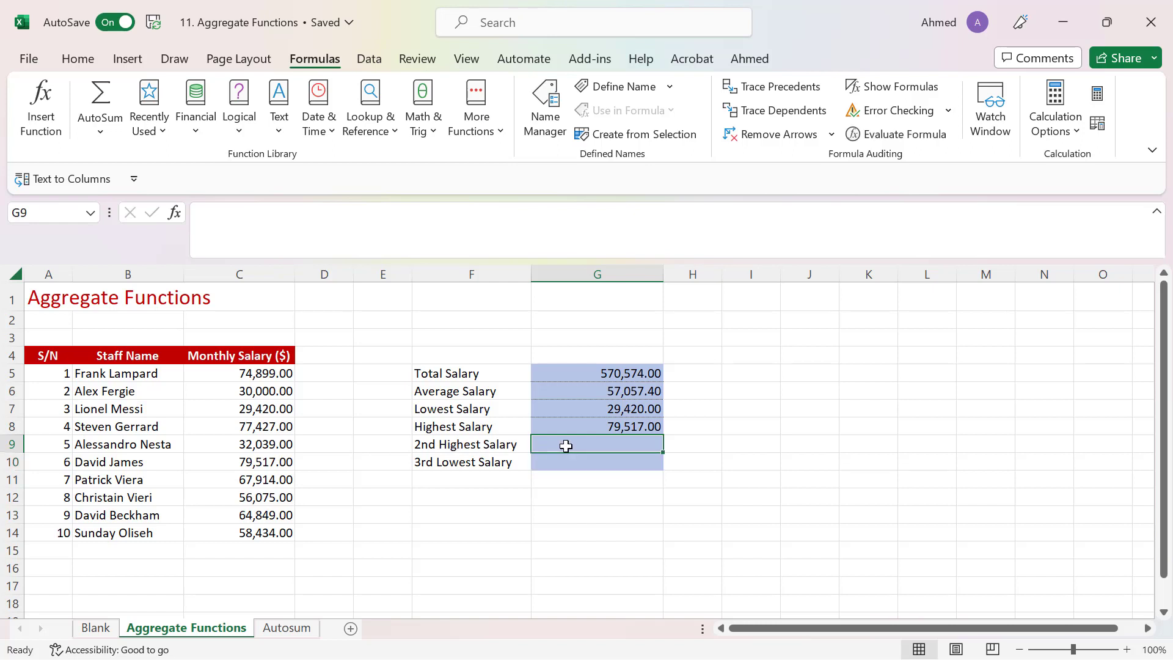
pyautogui.click(568, 460)
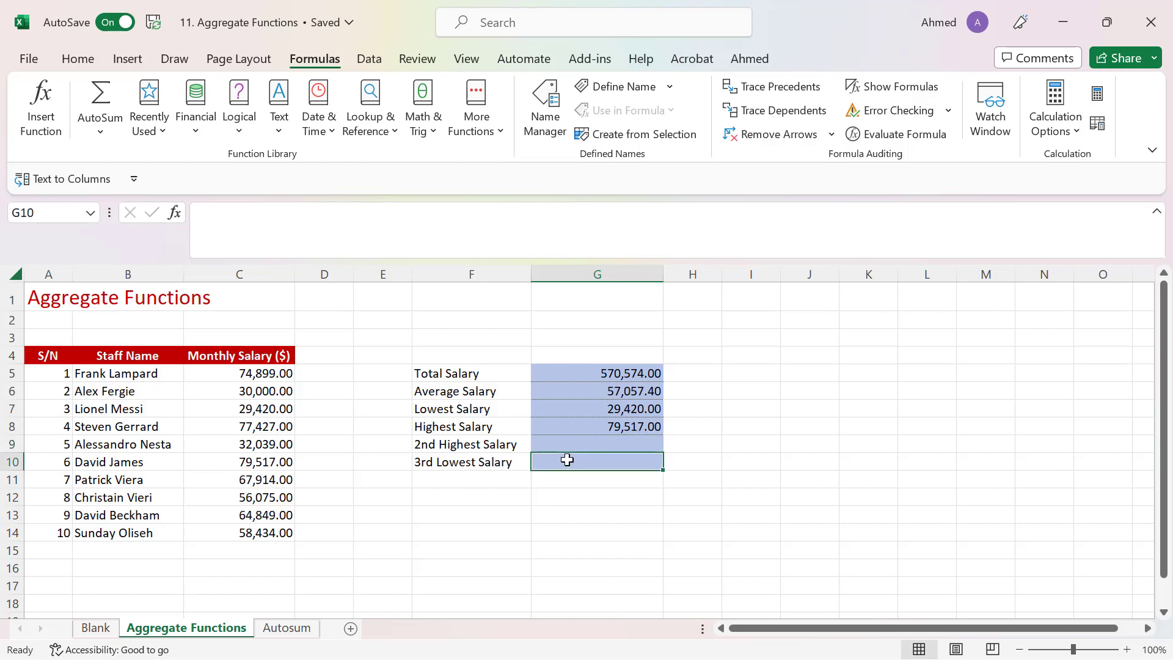
# Calculate the 2nd Highest Salary in G9 with the LARGE function, =LARGE(C5:C14,2), and compare it with the Highest Salary in G8.
pyautogui.click(623, 426)
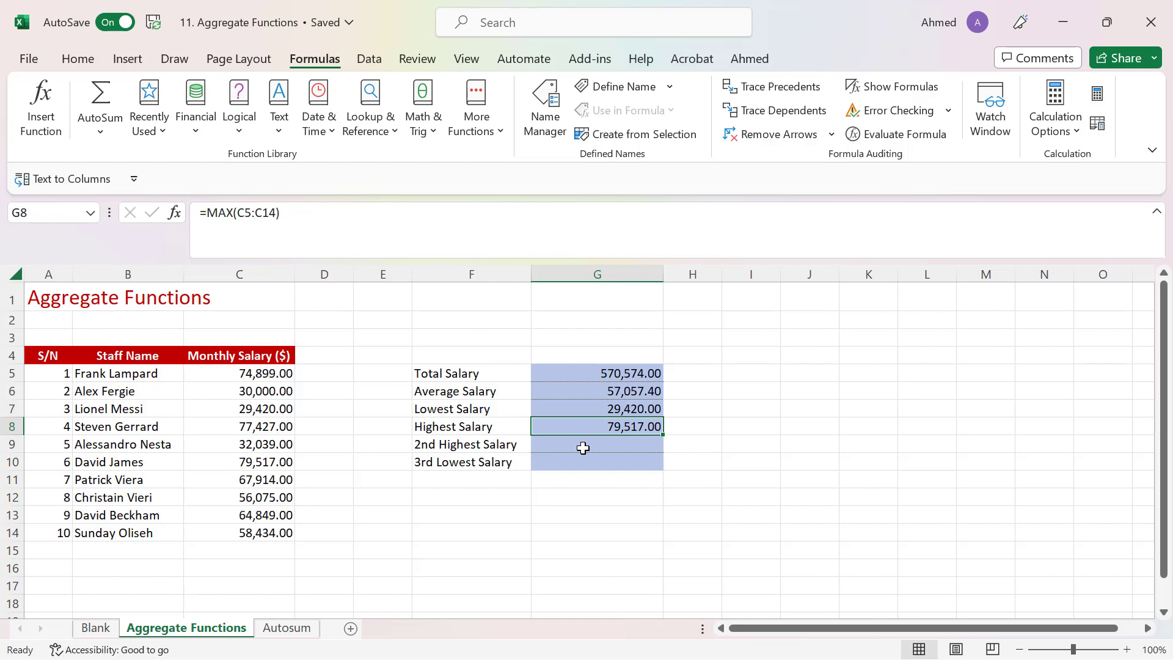
pyautogui.press('Return')
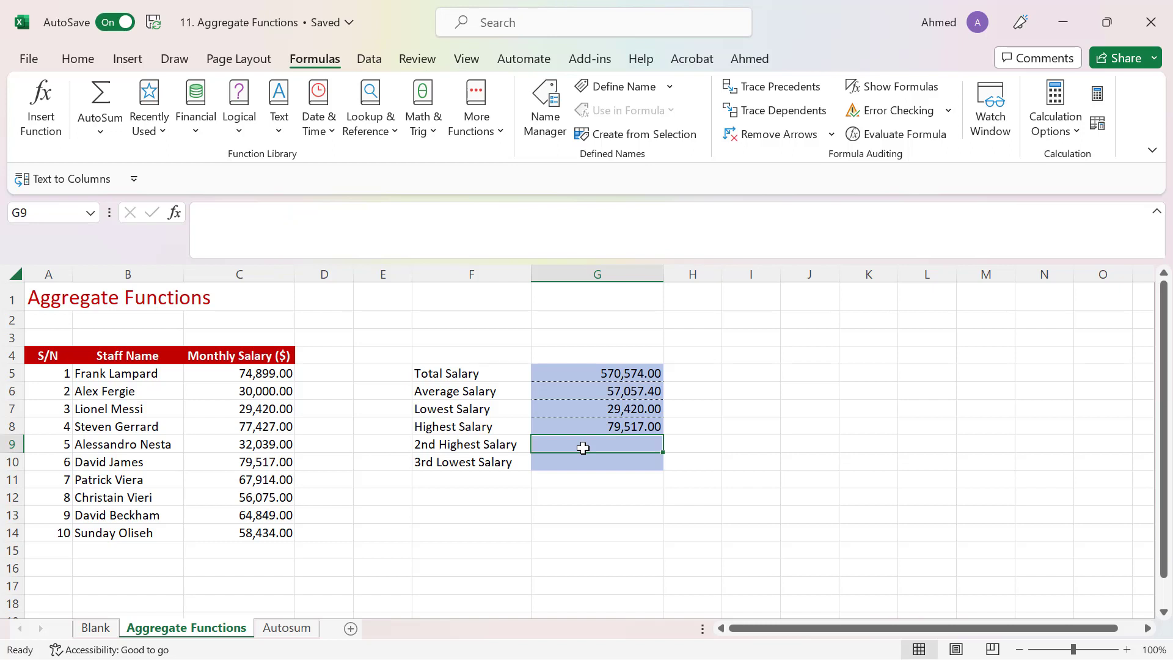
pyautogui.write('=')
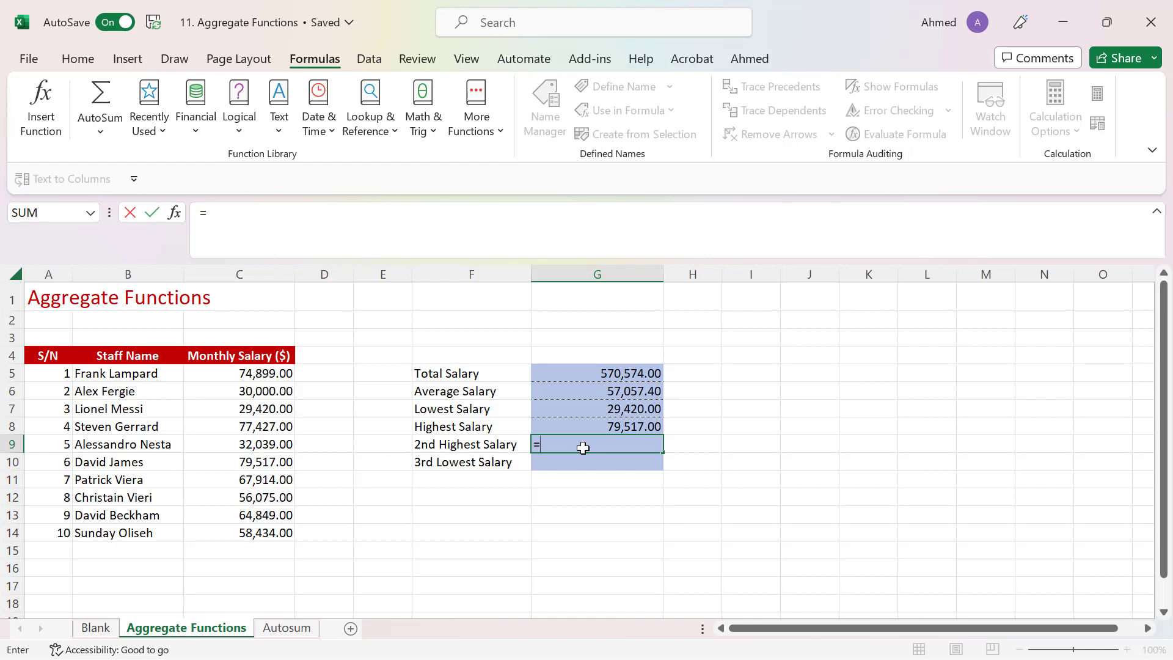
pyautogui.write('large')
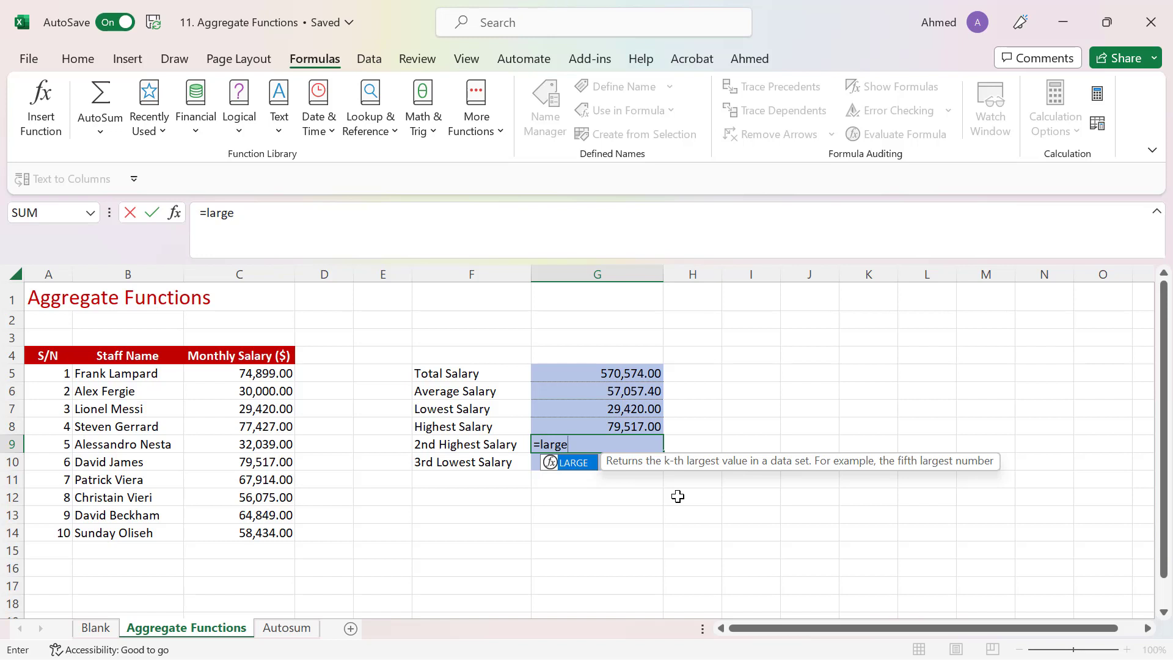
pyautogui.press('Tab')
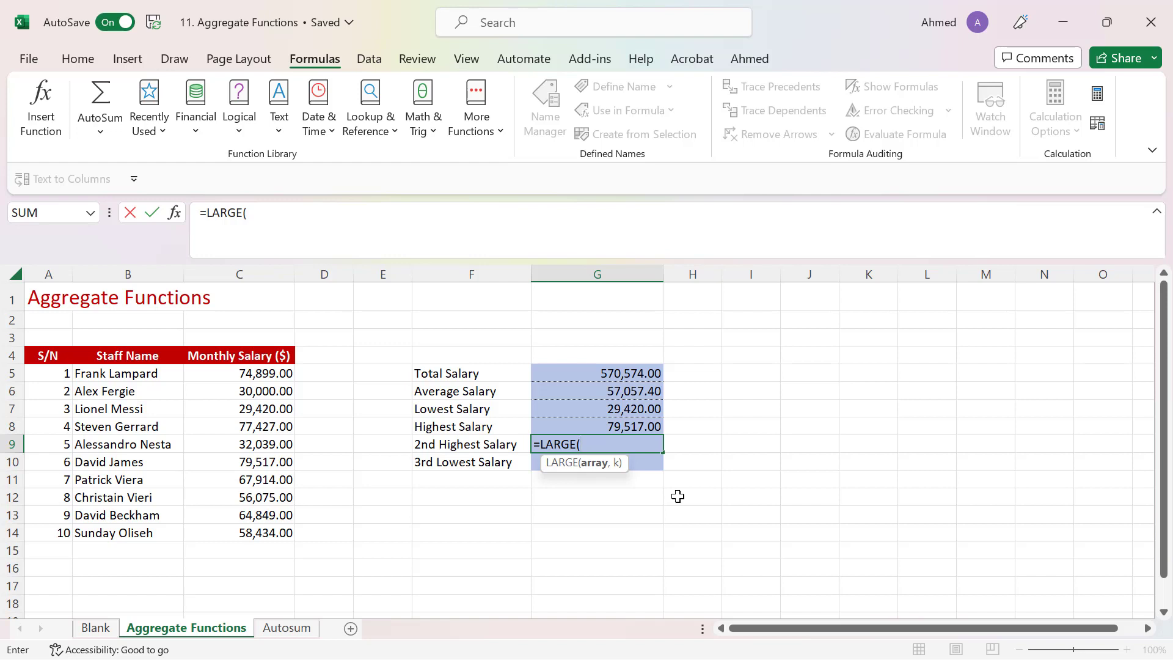
pyautogui.moveTo(265, 374); pyautogui.dragTo(266, 536)
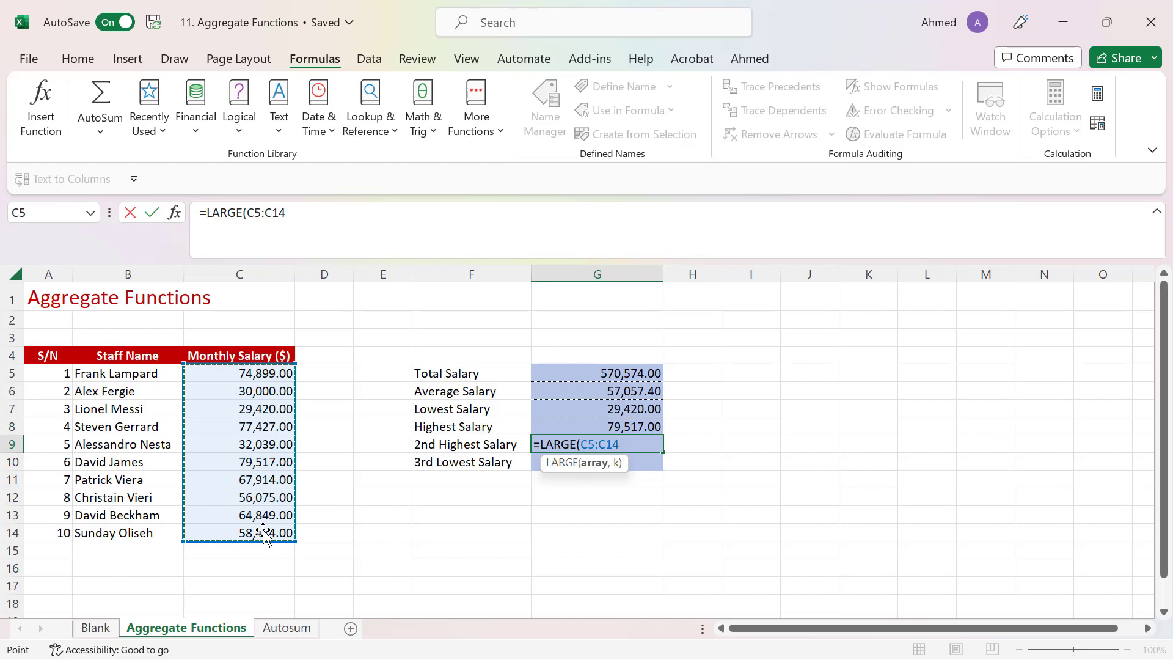
pyautogui.write(',')
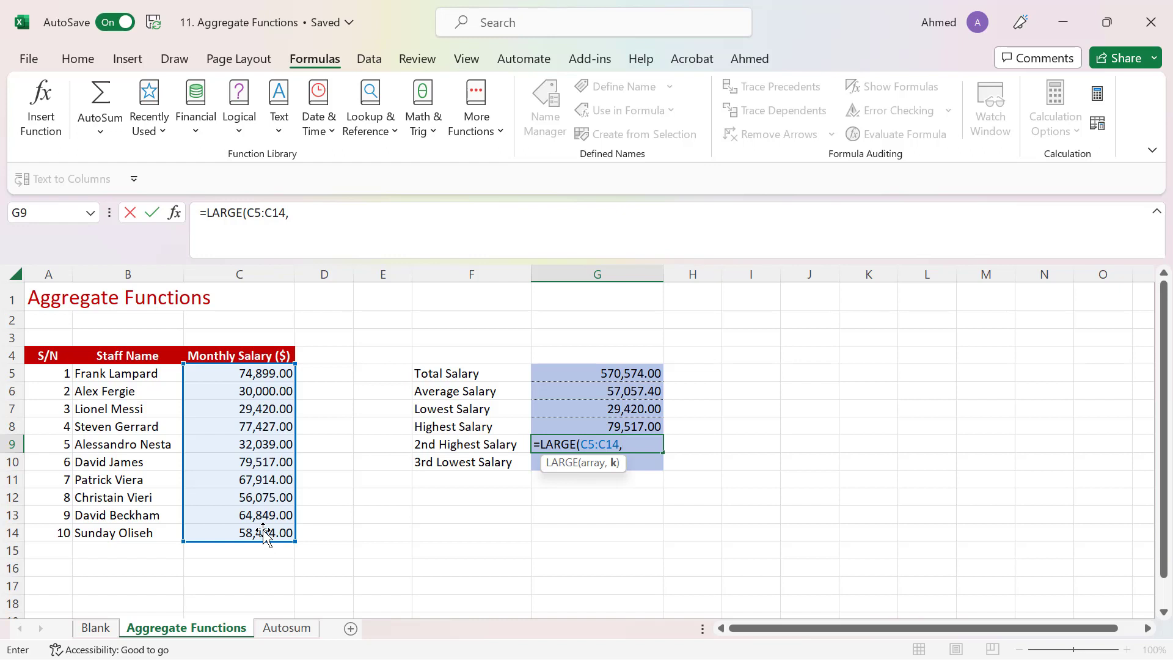
pyautogui.write('2)')
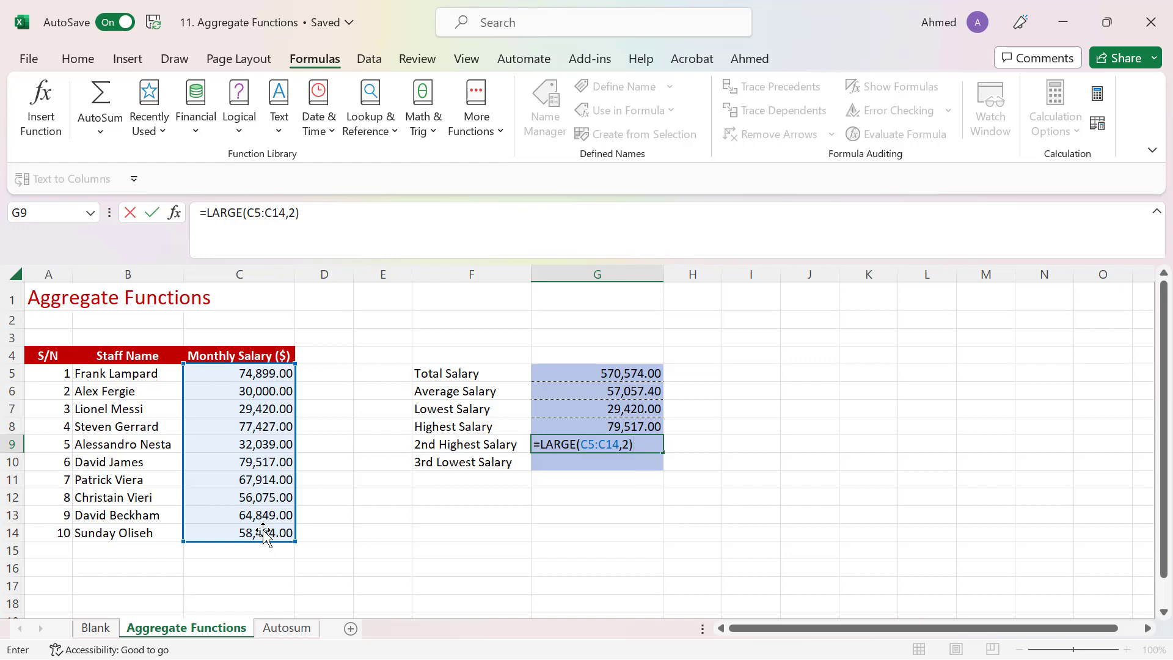
pyautogui.press('Return')
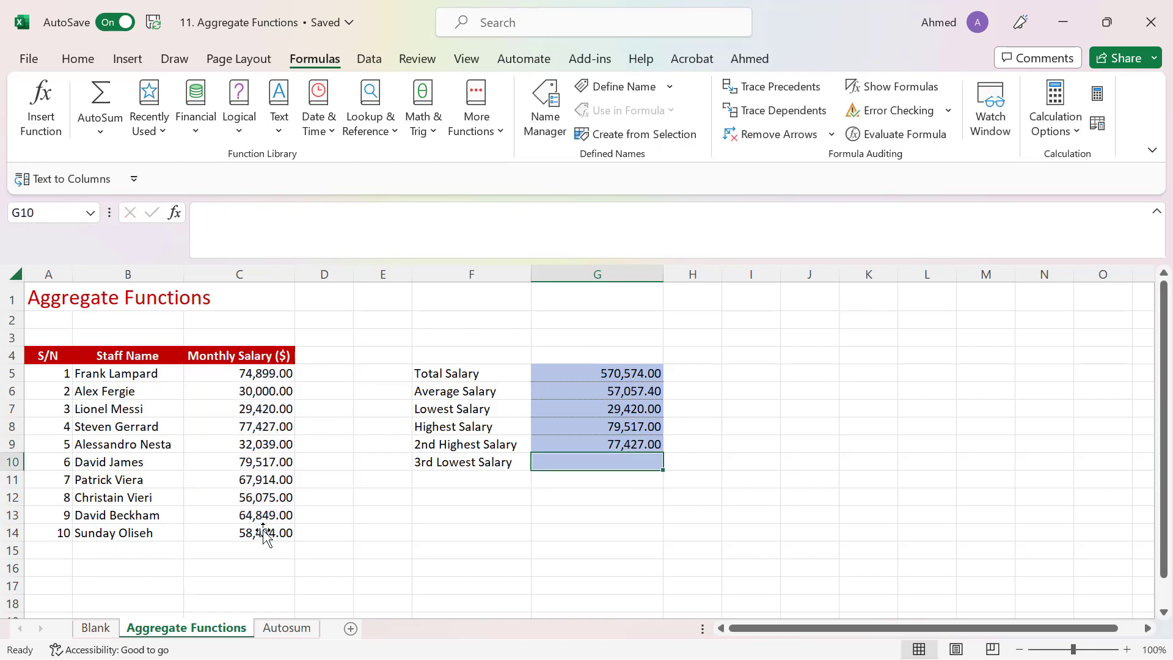
pyautogui.click(644, 444)
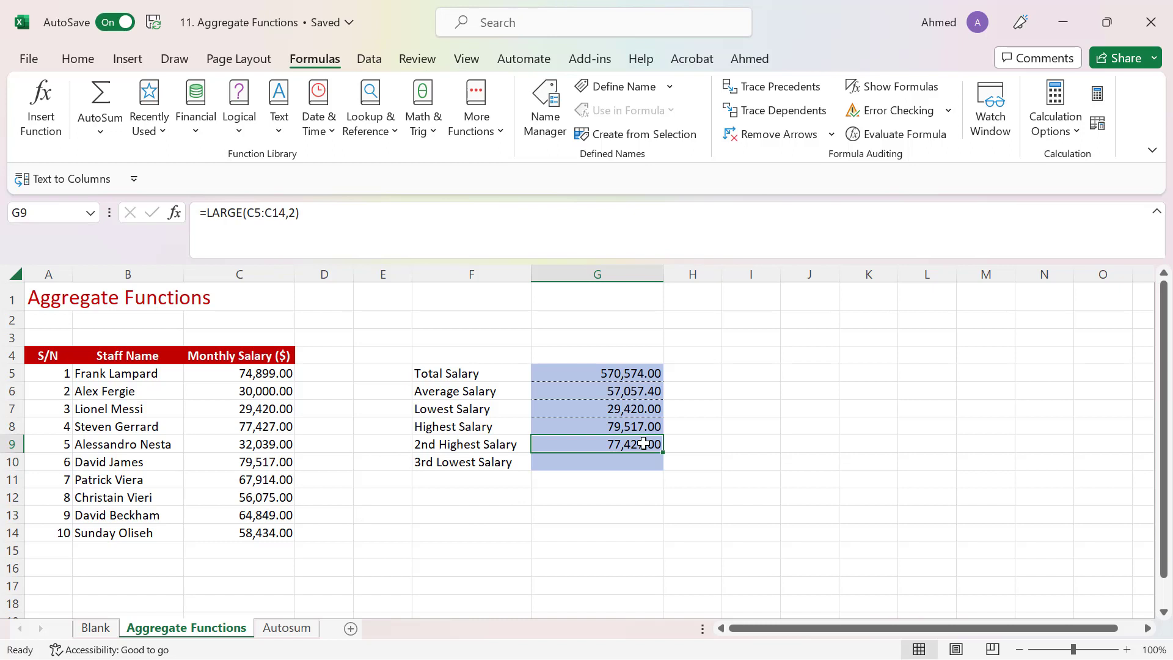
pyautogui.click(620, 427)
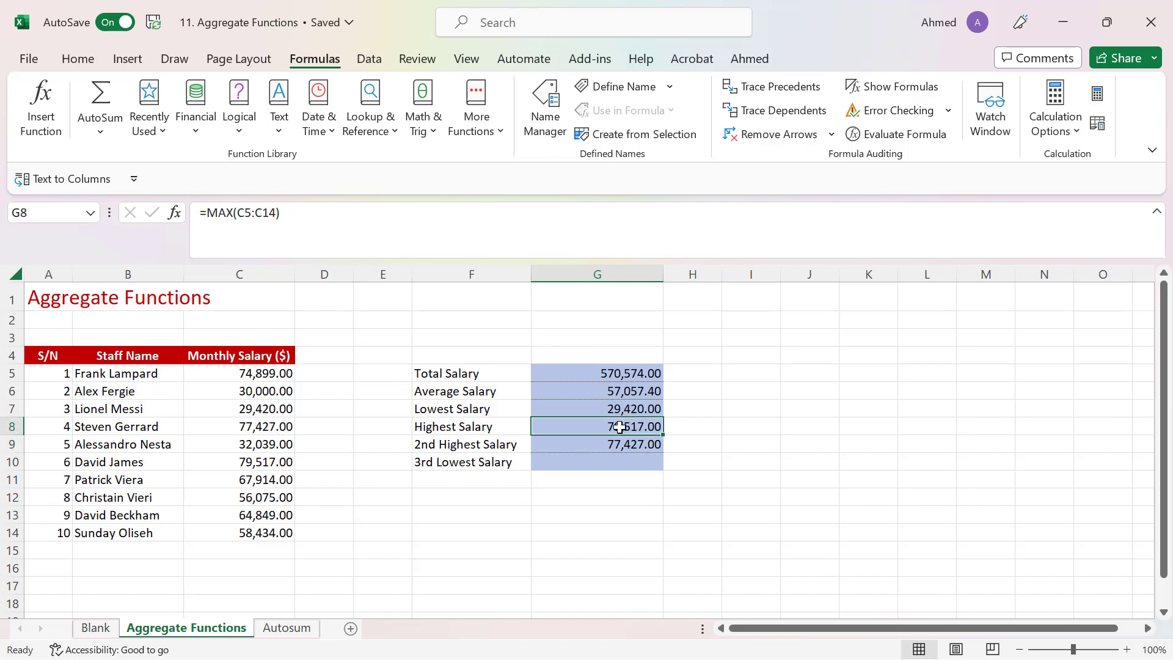
pyautogui.click(627, 446)
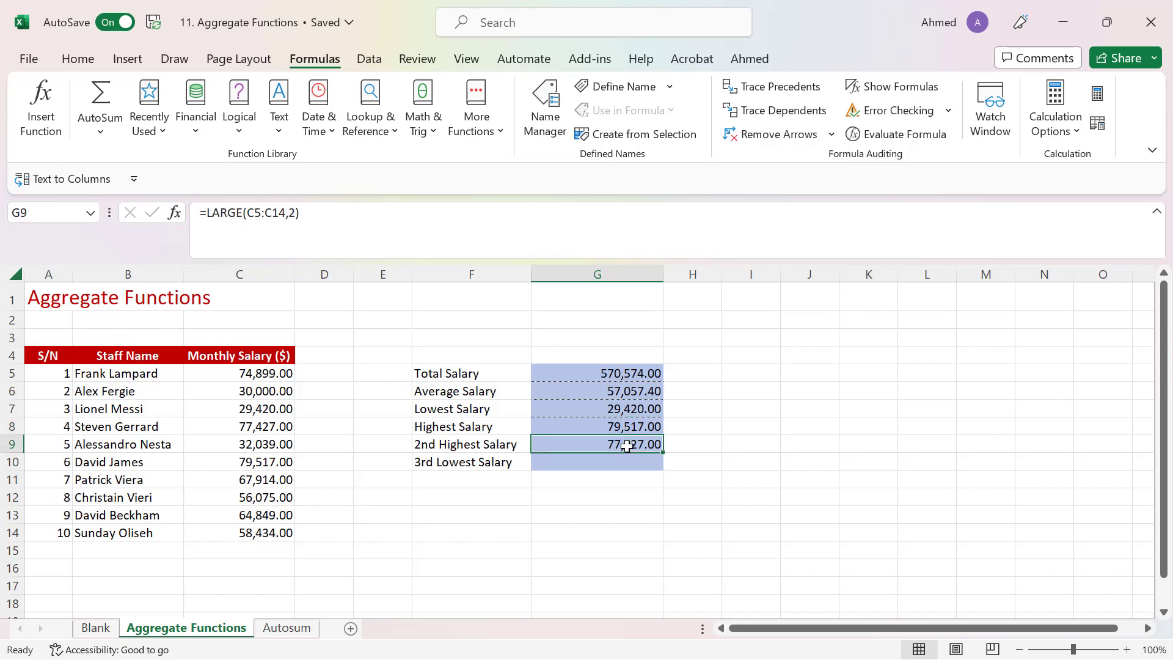
# Calculate the 3rd Lowest Salary in G10 with the SMALL function over the monthly salaries, =SMALL(C5:C14,3).
pyautogui.click(598, 461)
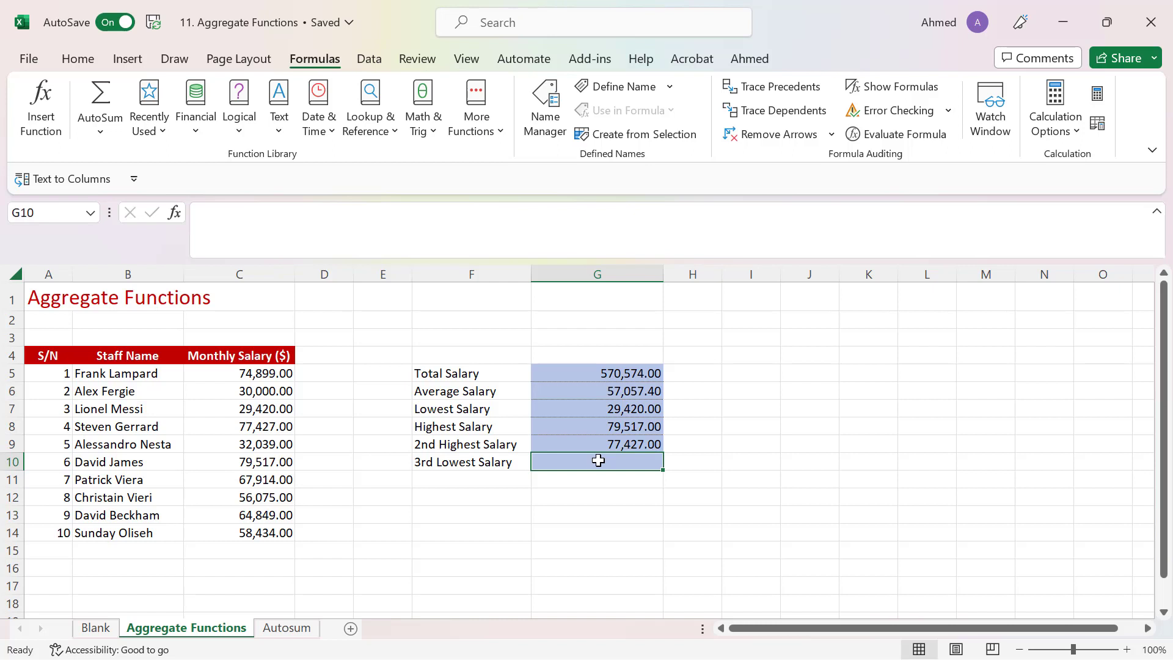
pyautogui.write('=')
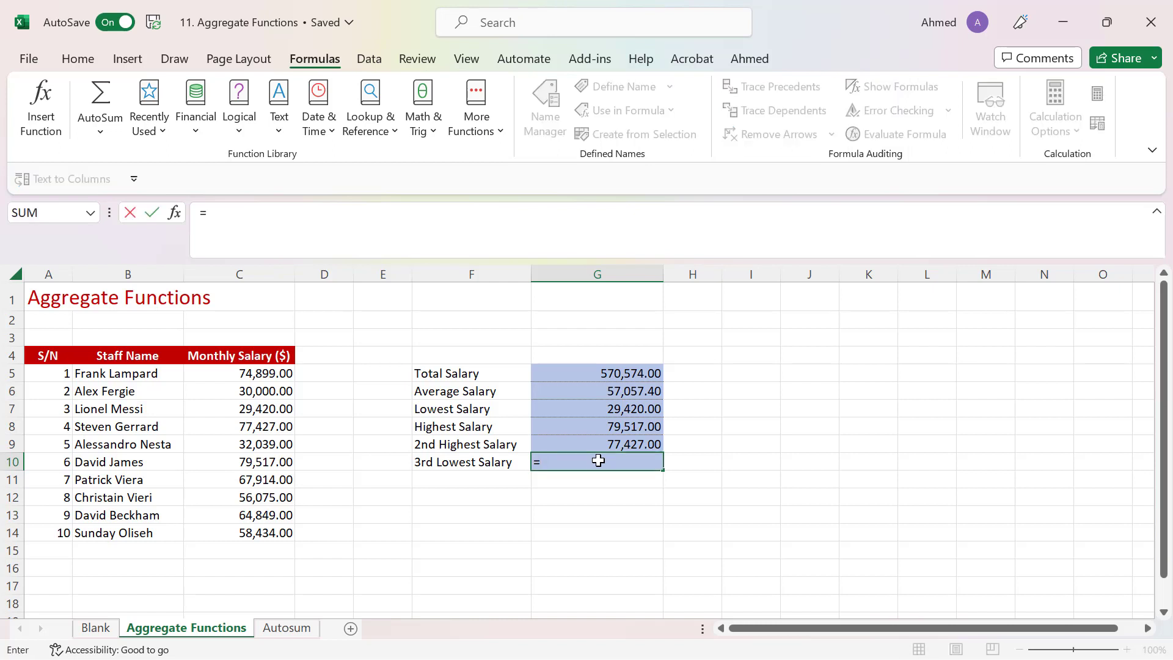
pyautogui.write('sm')
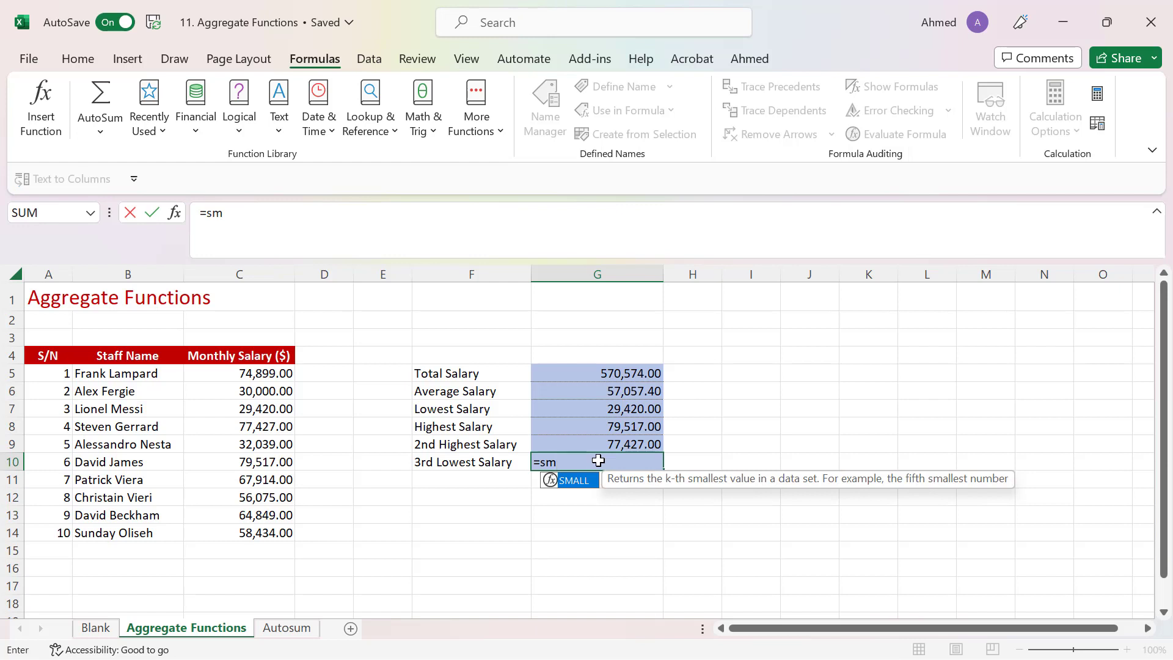
pyautogui.press('Tab')
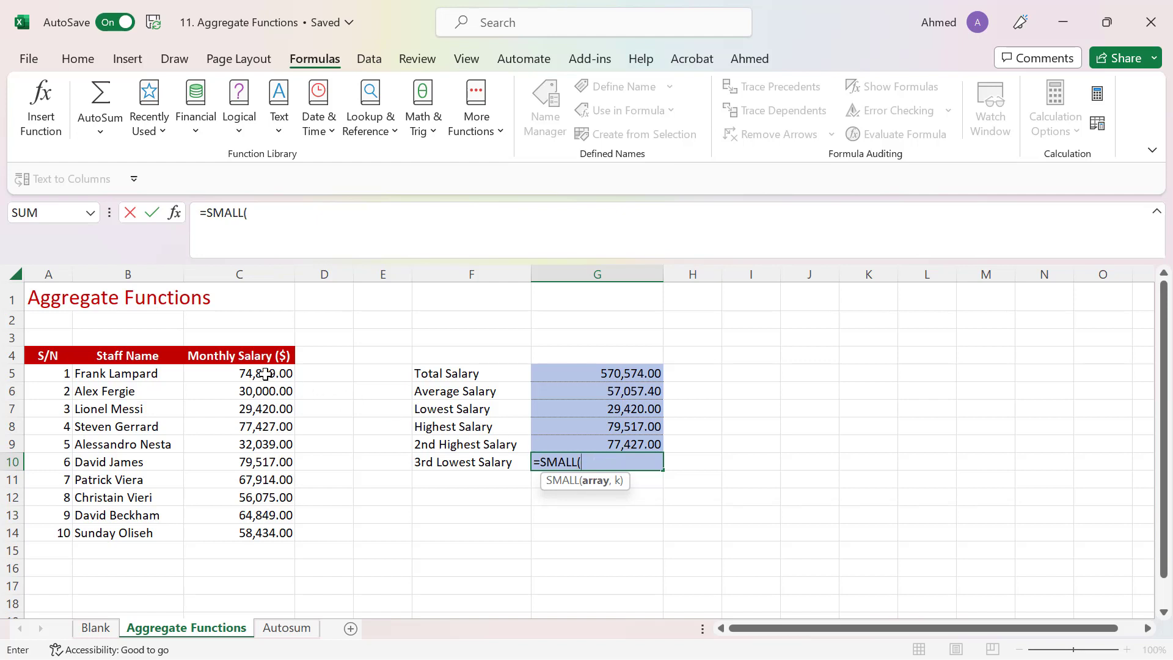
pyautogui.moveTo(269, 373); pyautogui.dragTo(257, 531)
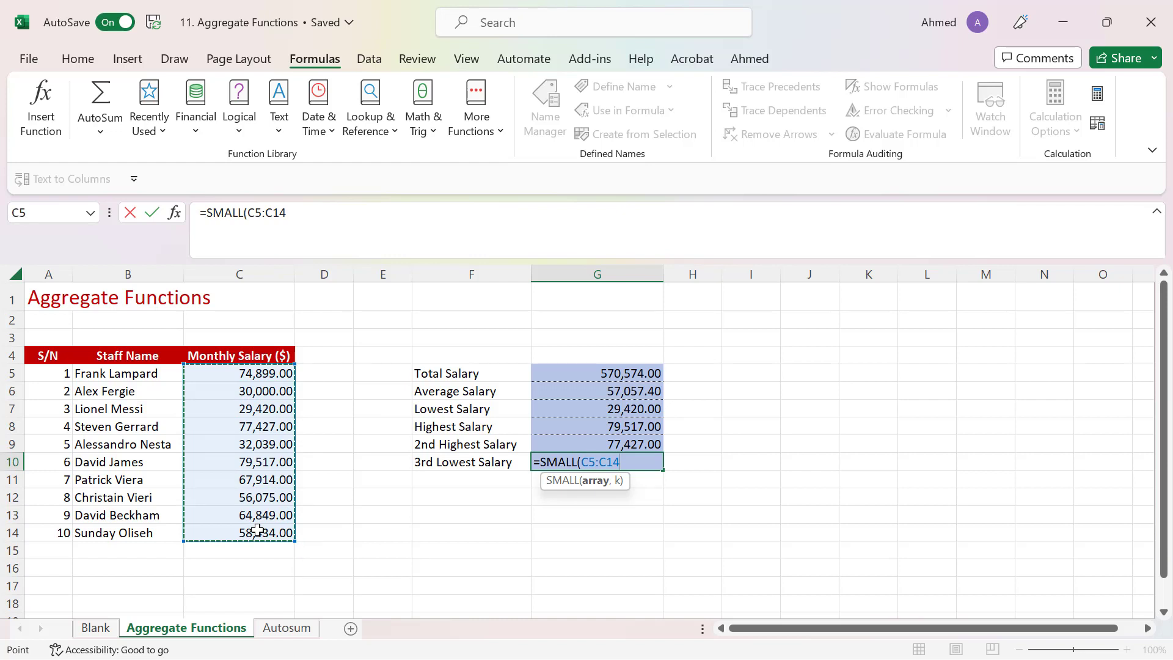
pyautogui.write(',')
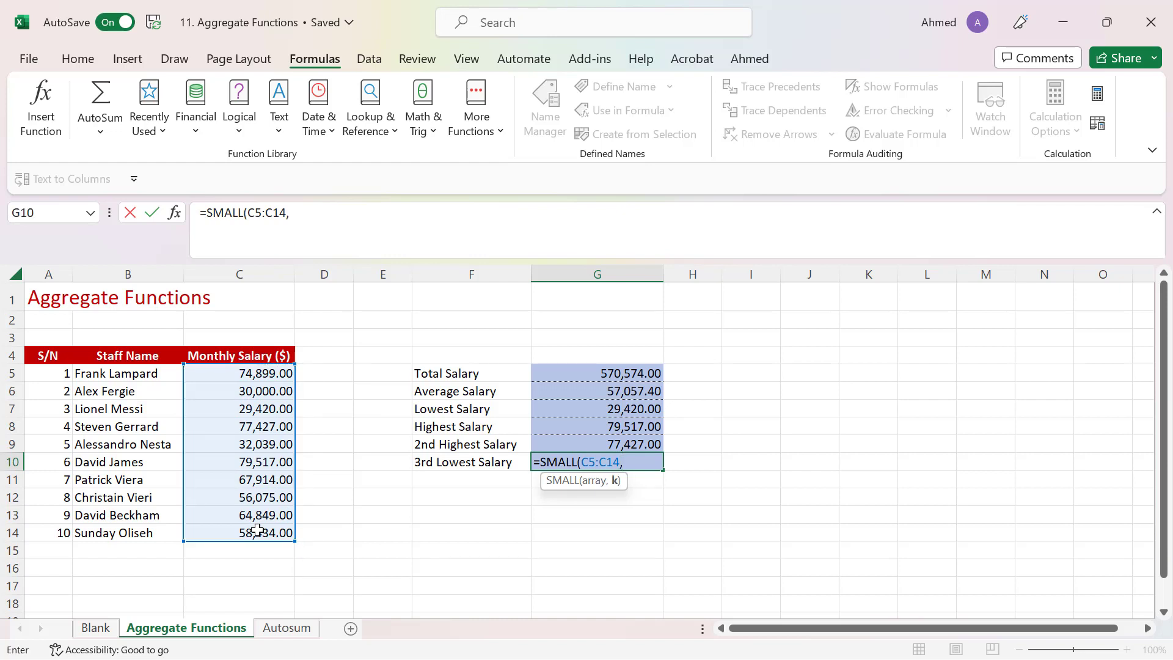
pyautogui.write('3)')
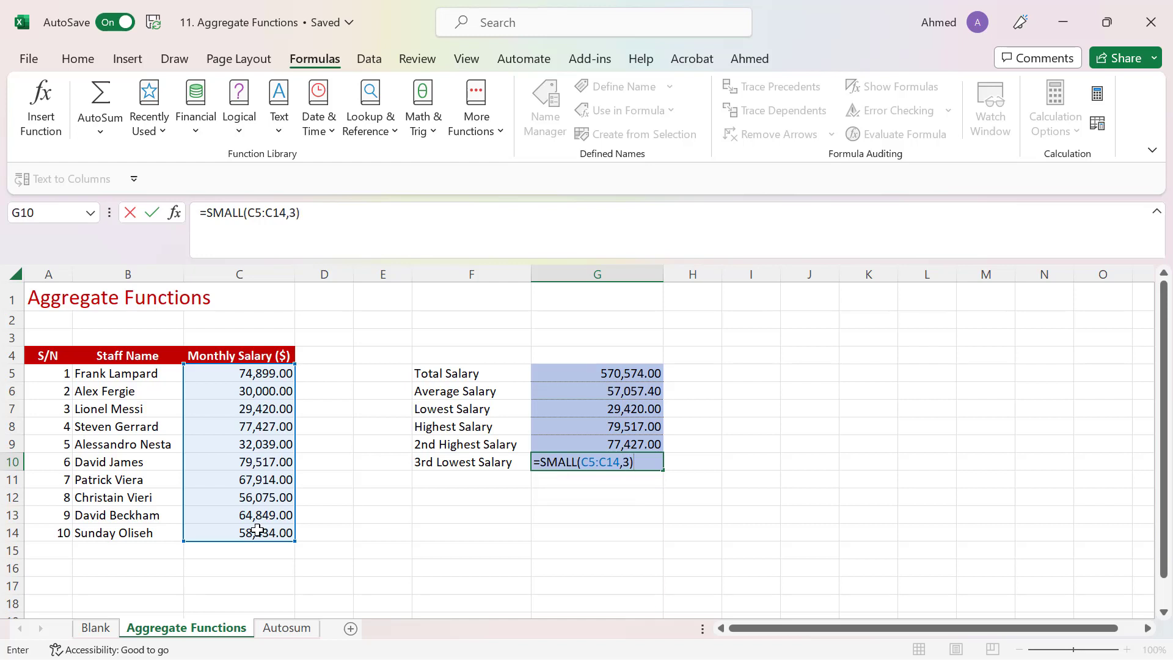
pyautogui.press('Return')
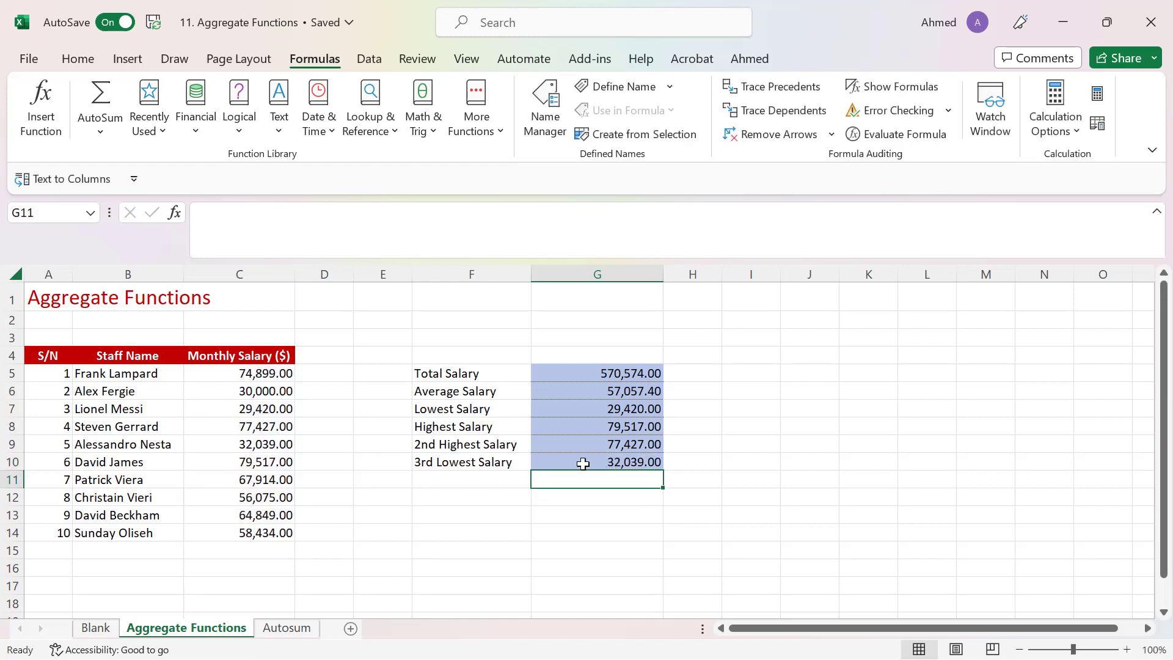
pyautogui.click(604, 462)
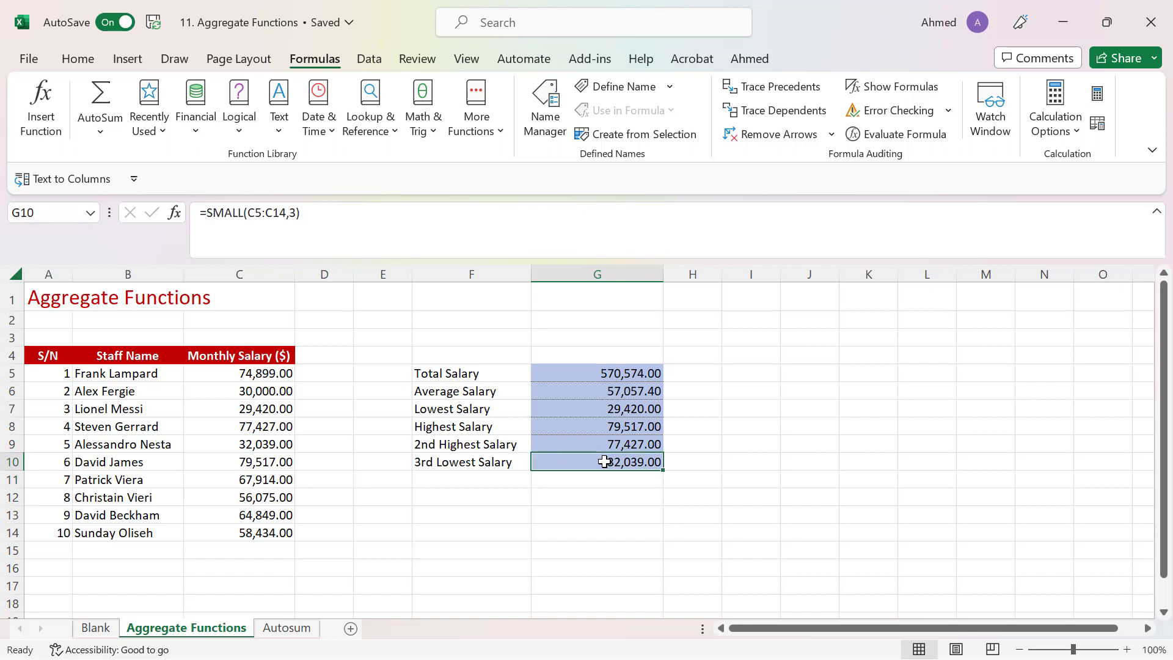